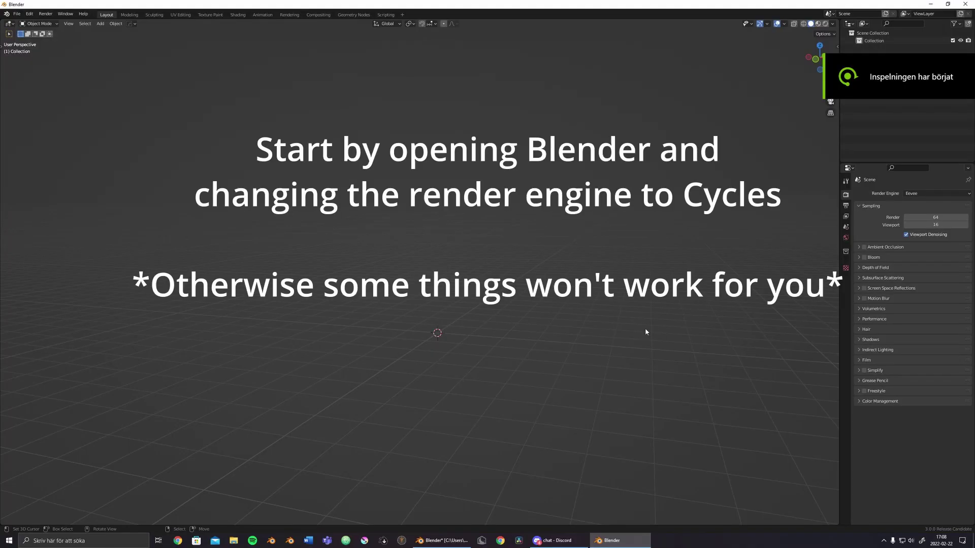
- Switch the render engine from Eevee to Cycles and the device to GPU Compute
click(913, 194)
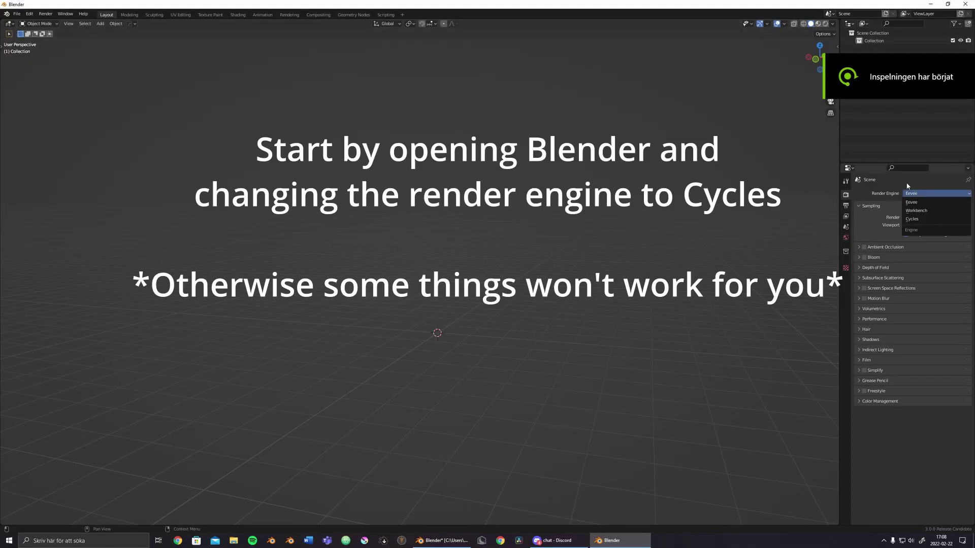
click(913, 193)
click(919, 219)
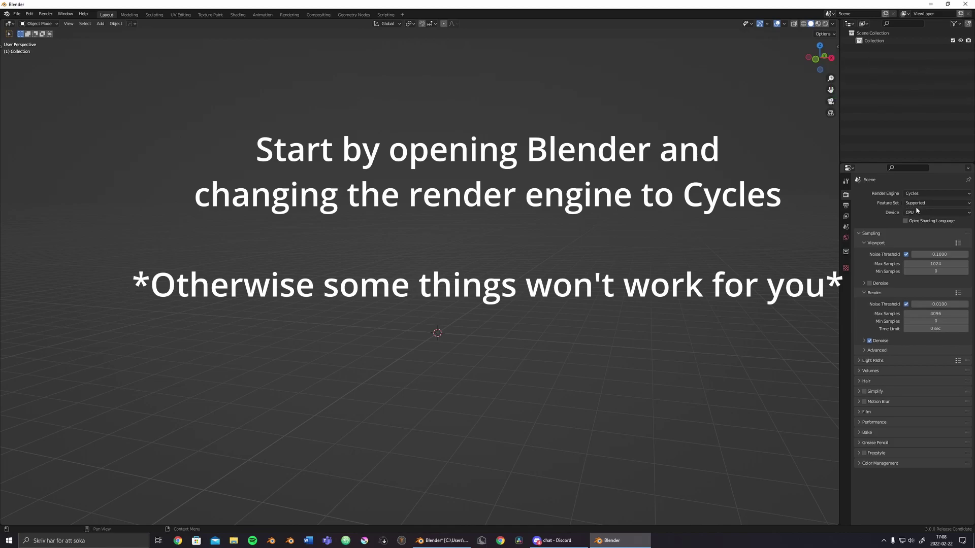
click(920, 230)
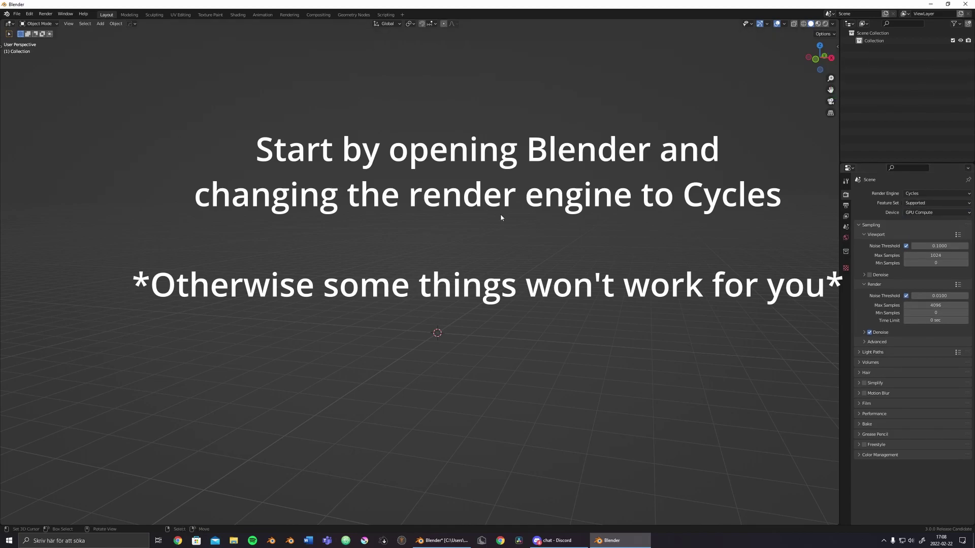
middle_drag(500, 218, 459, 190)
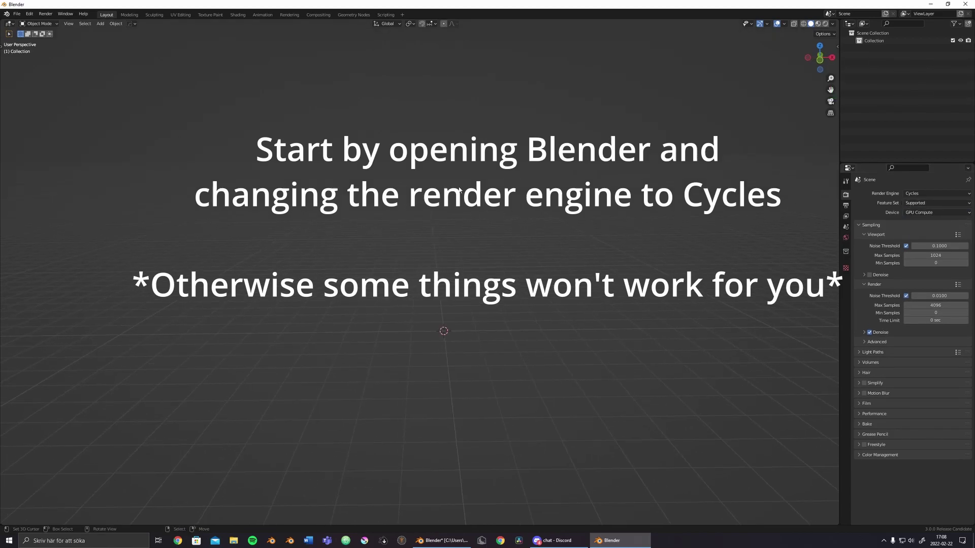
- Open the Shading workspace in Rendered shading and join away the File Browser and Image Editor panes
click(238, 14)
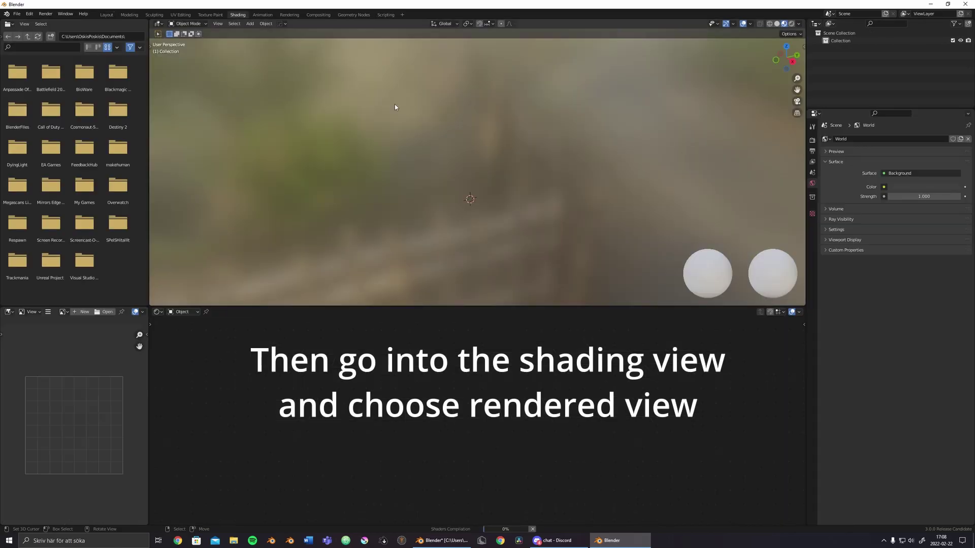
middle_drag(513, 127, 710, 76)
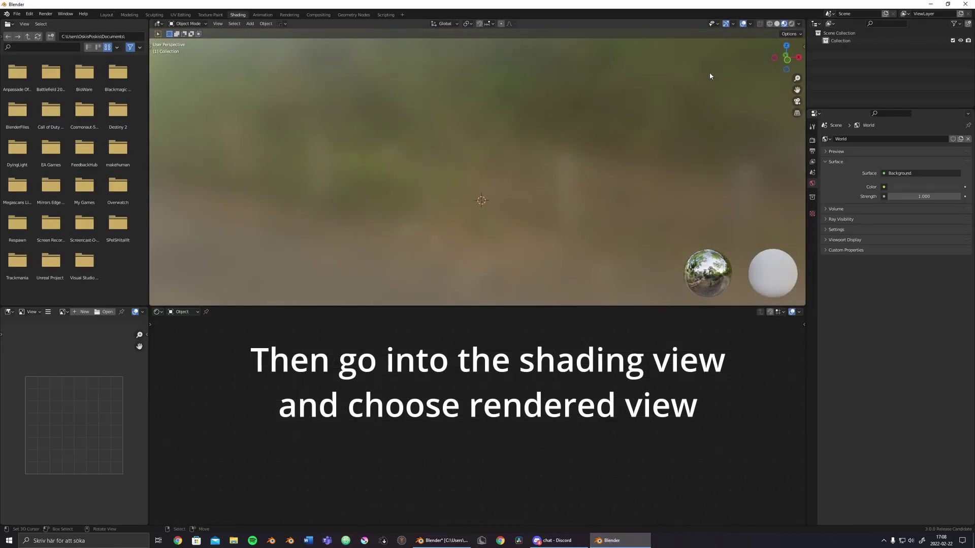
click(800, 25)
click(791, 24)
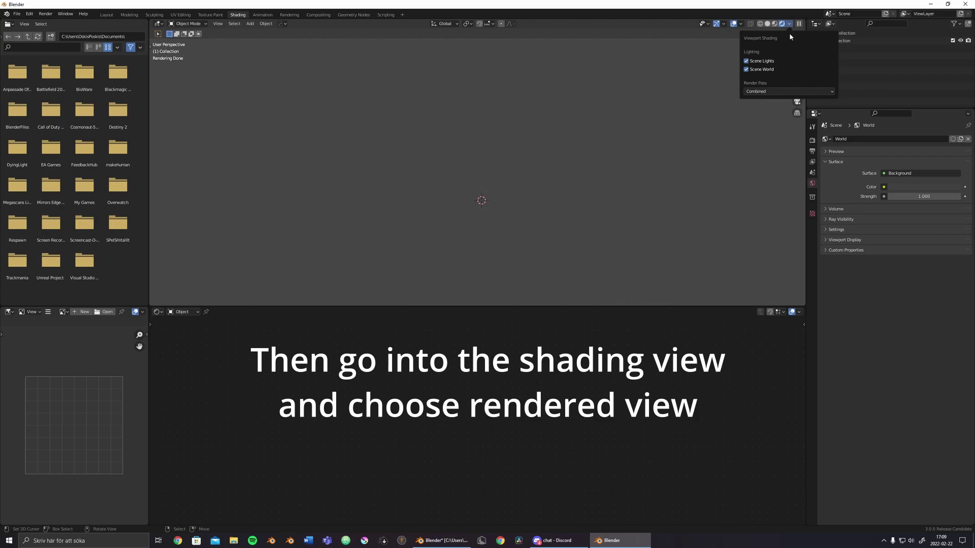
click(789, 24)
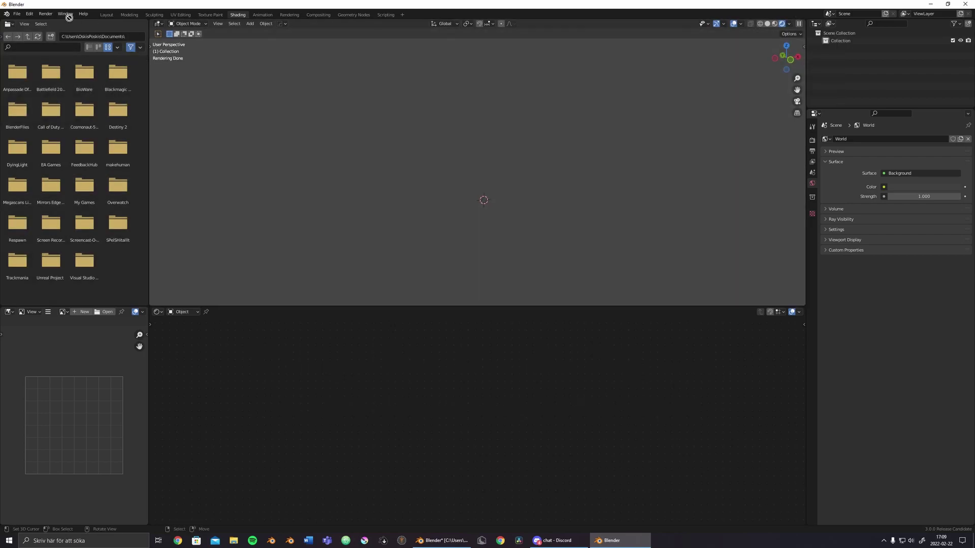
drag(151, 25, 76, 153)
drag(150, 311, 77, 406)
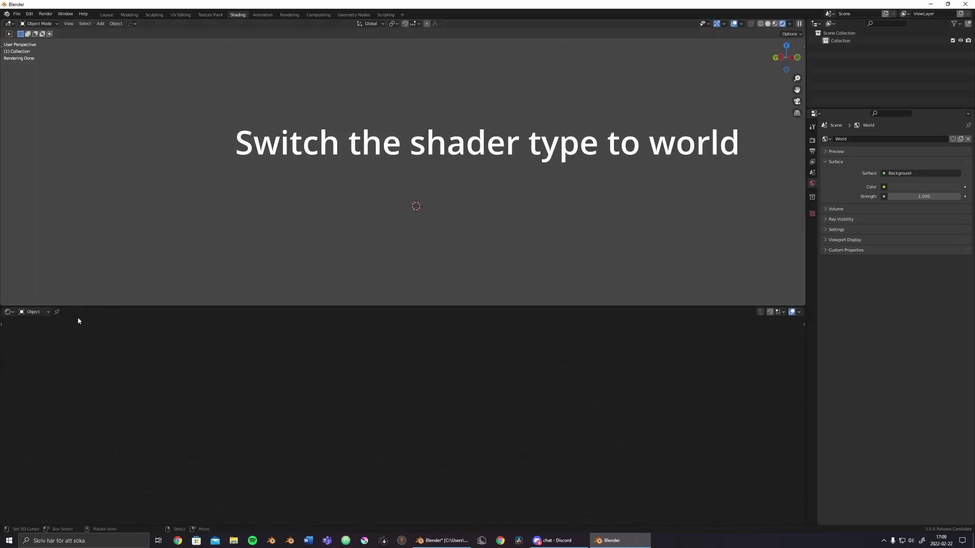
- Switch the Shader Editor to World, enlarge the node area, and place Background beside World Output
click(31, 312)
click(35, 329)
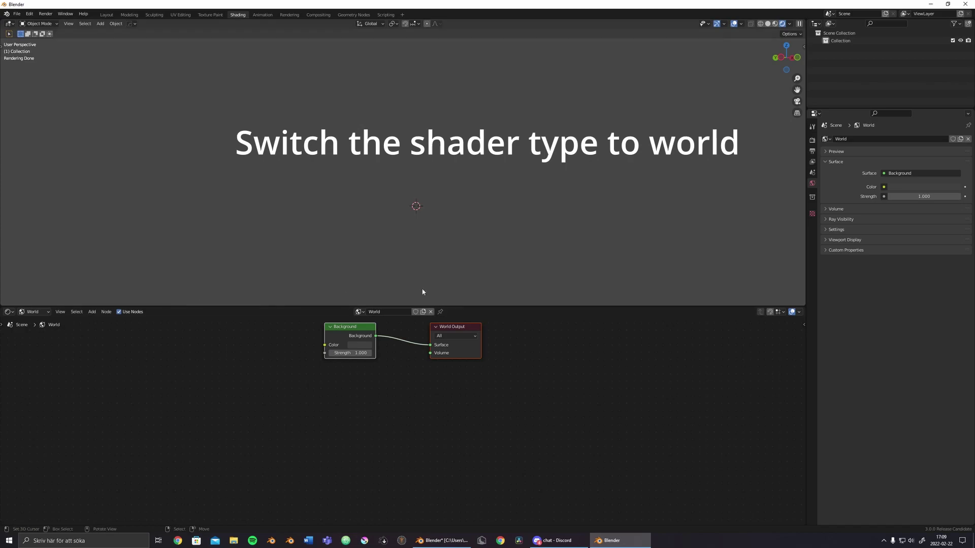
drag(805, 172, 845, 171)
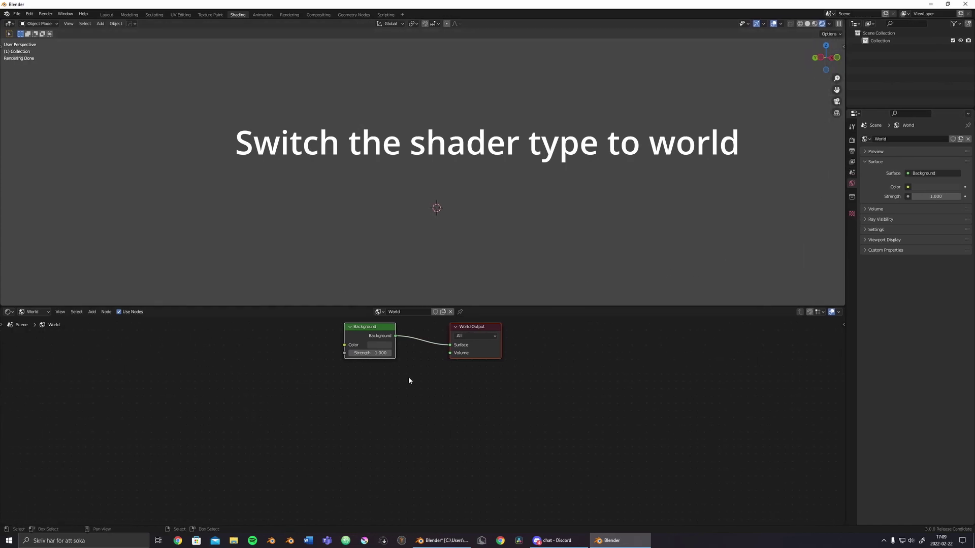
middle_drag(386, 374, 505, 410)
drag(516, 307, 516, 254)
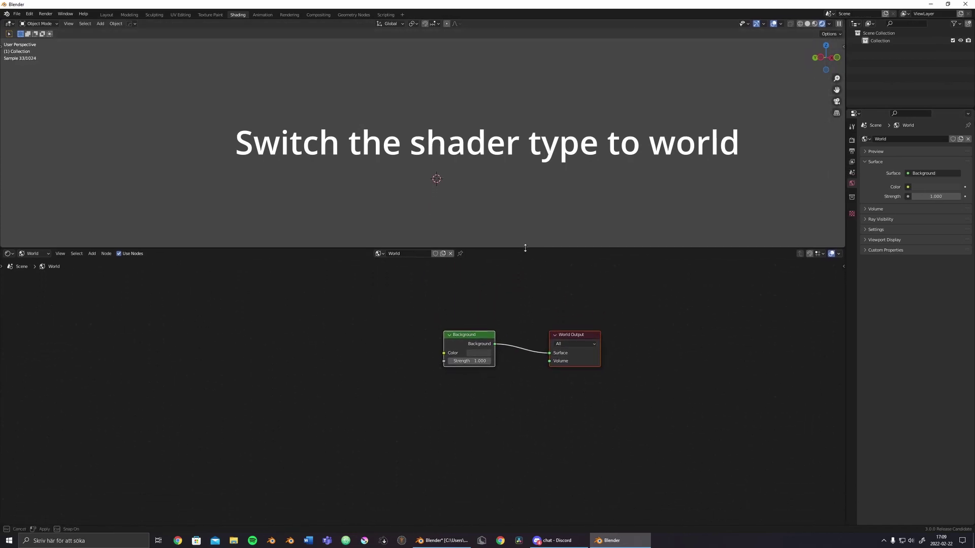
click(467, 338)
drag(468, 338, 526, 347)
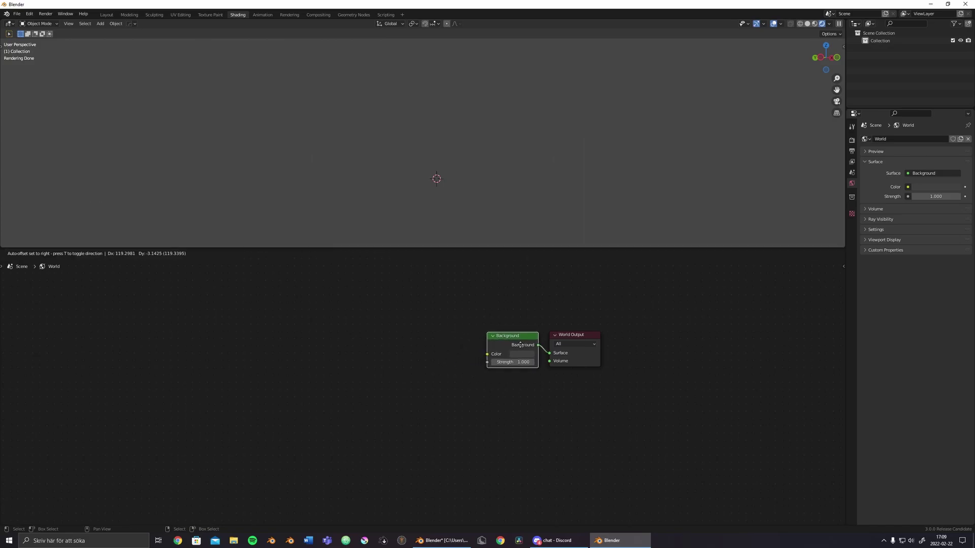
middle_drag(374, 323, 418, 318)
- Add a Voronoi Texture node to the left of the world nodes
key(shift+a)
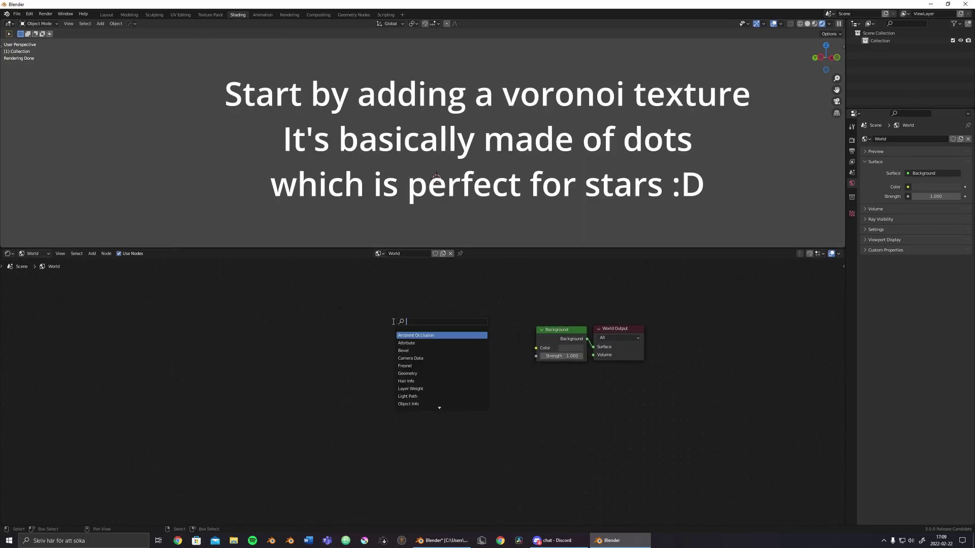
click(394, 321)
text(voro)
key(Return)
click(394, 324)
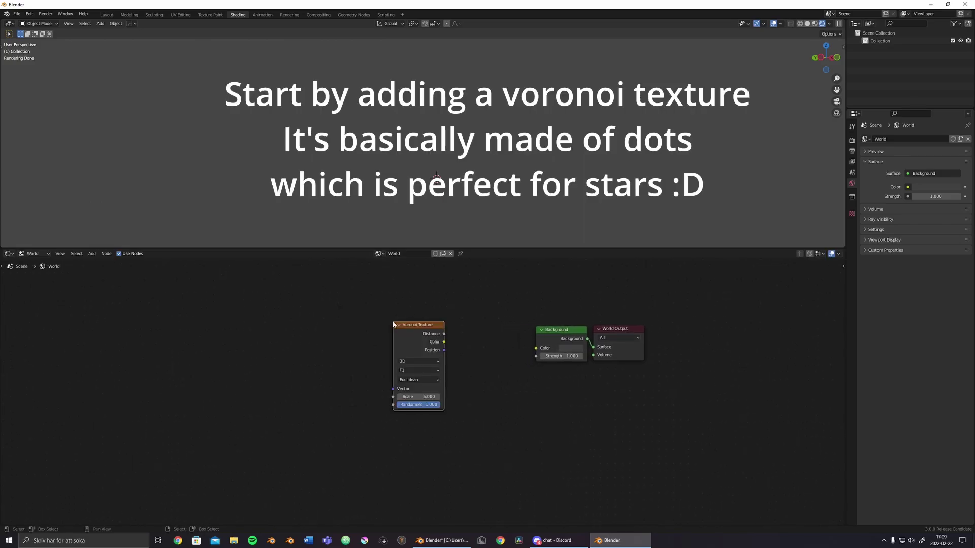
click(307, 322)
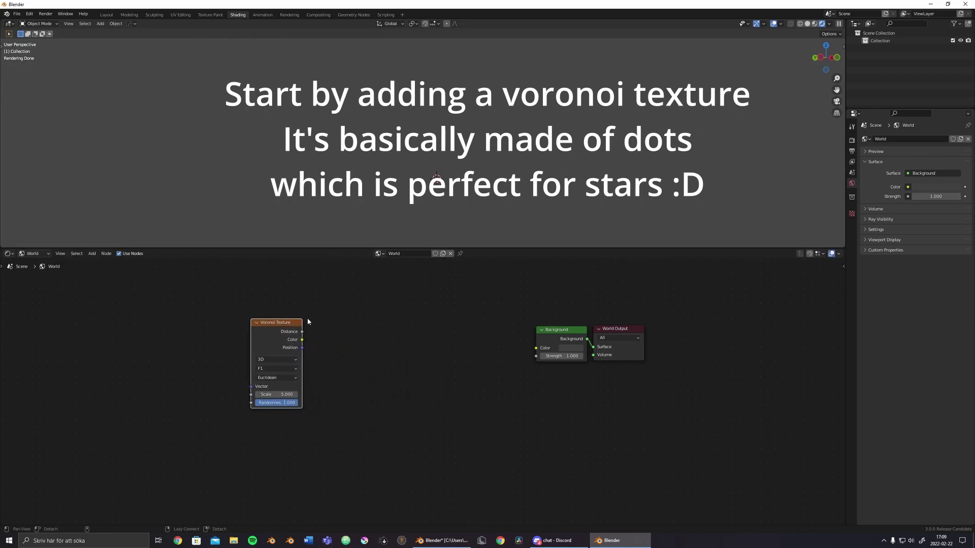
- Add a ColorRamp fed by Voronoi Distance and swap its black and white stops
key(shift+a)
text(color ramp)
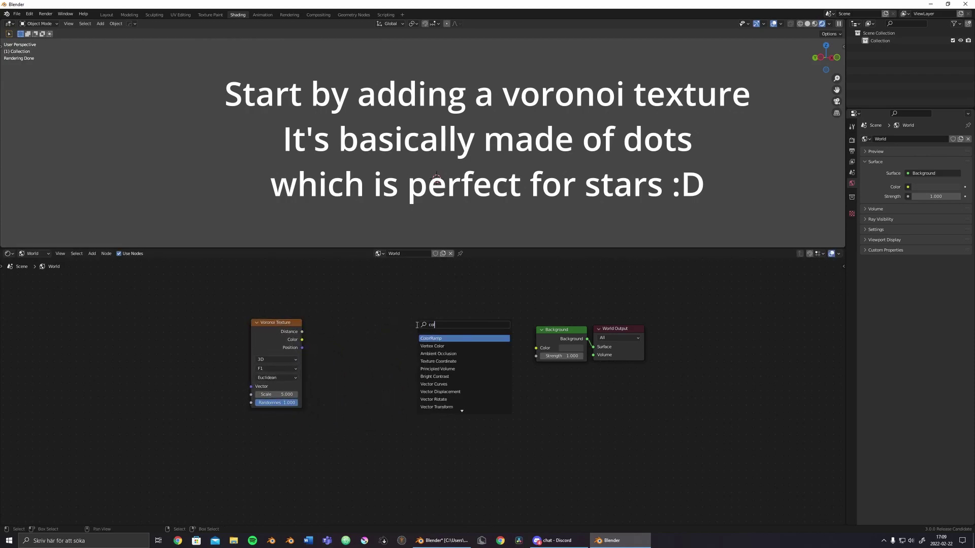
key(Return)
click(304, 332)
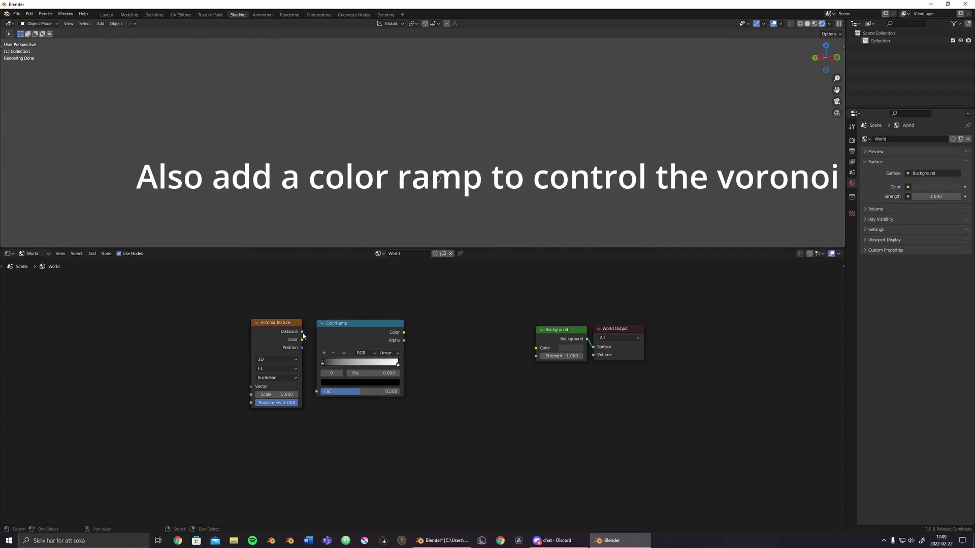
drag(302, 332, 320, 392)
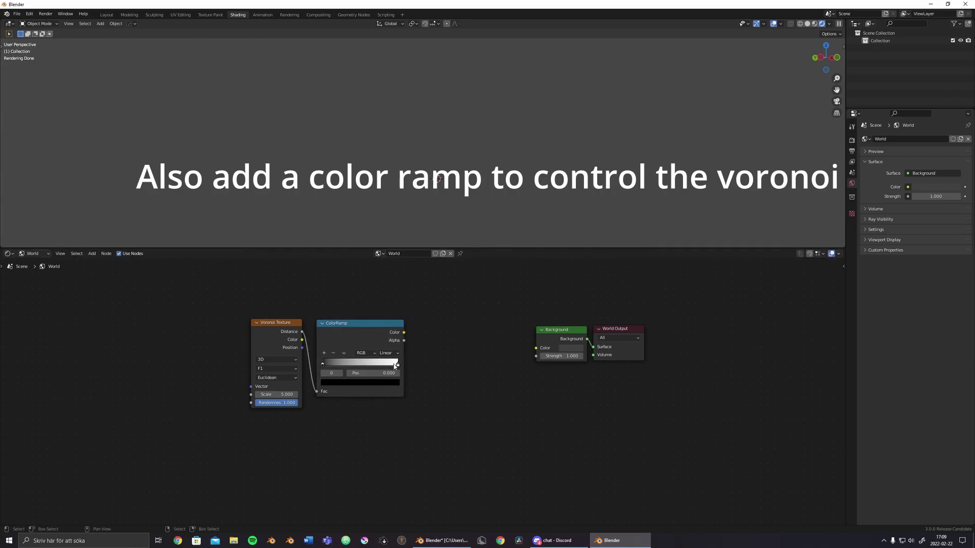
drag(398, 365, 323, 365)
click(366, 365)
- Preview the ColorRamp in an enlarged viewport and set the Voronoi Scale to 100
ctrl+shift+click(358, 336)
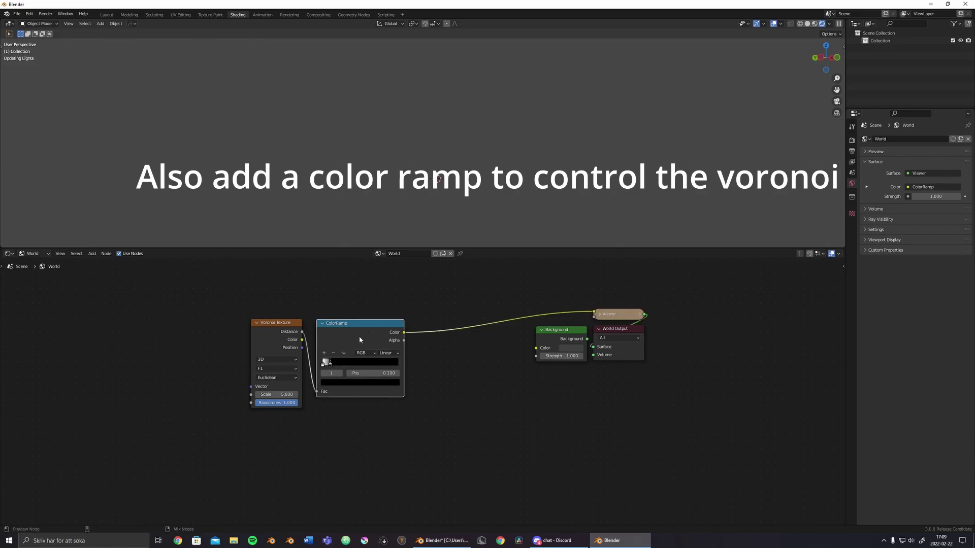
mouse_move(507, 136)
middle_down()
mouse_move(477, 107)
mouse_move(463, 126)
middle_up()
drag(511, 248, 511, 273)
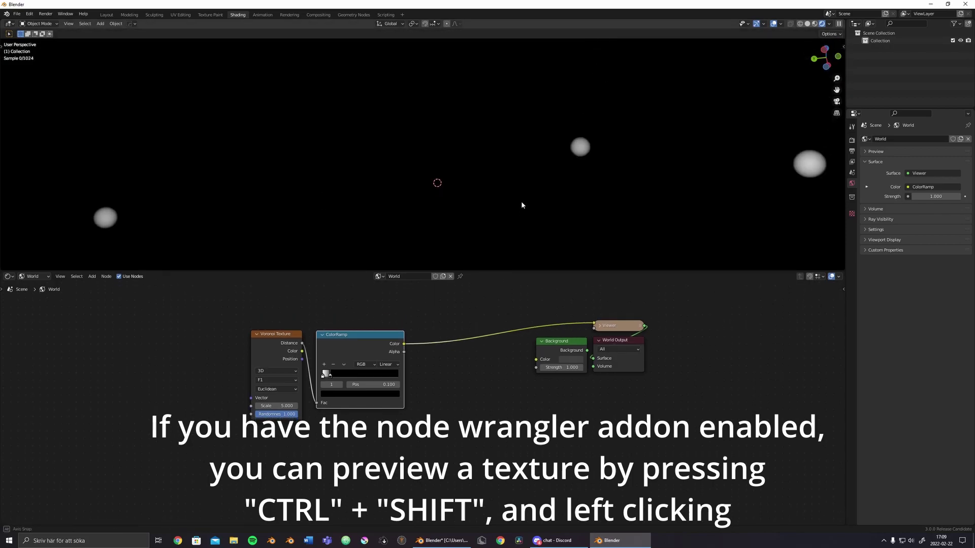
middle_drag(523, 202, 554, 199)
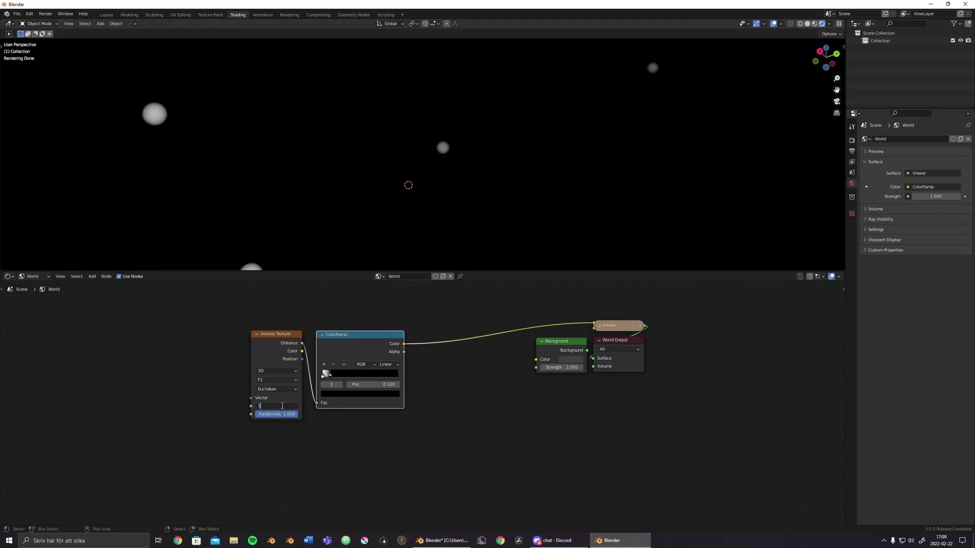
text(100)
key(Return)
middle_drag(514, 164, 448, 190)
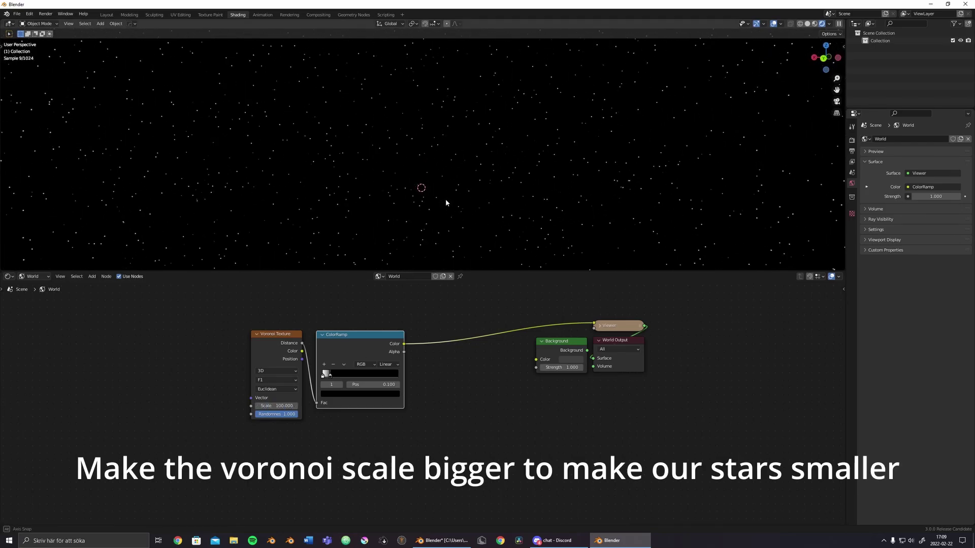
middle_drag(480, 203, 477, 213)
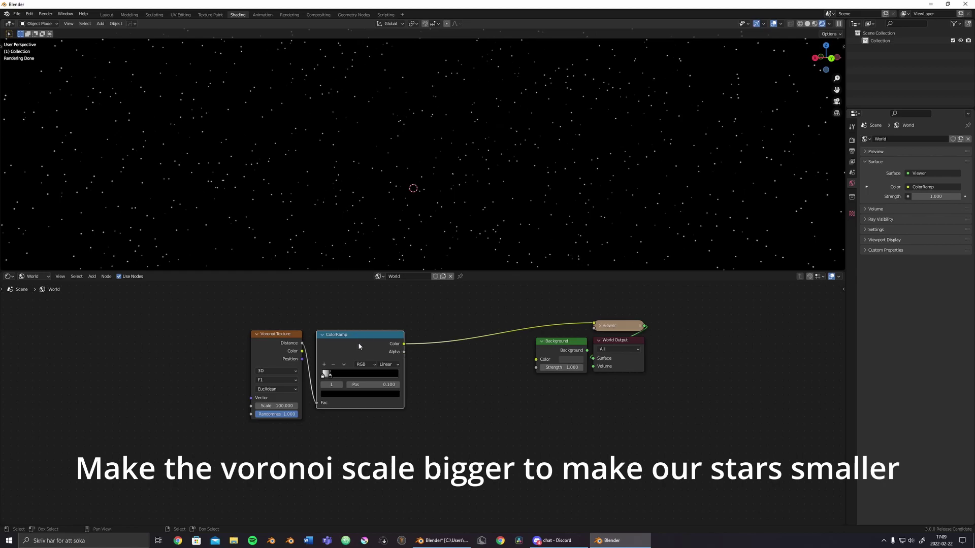
click(439, 355)
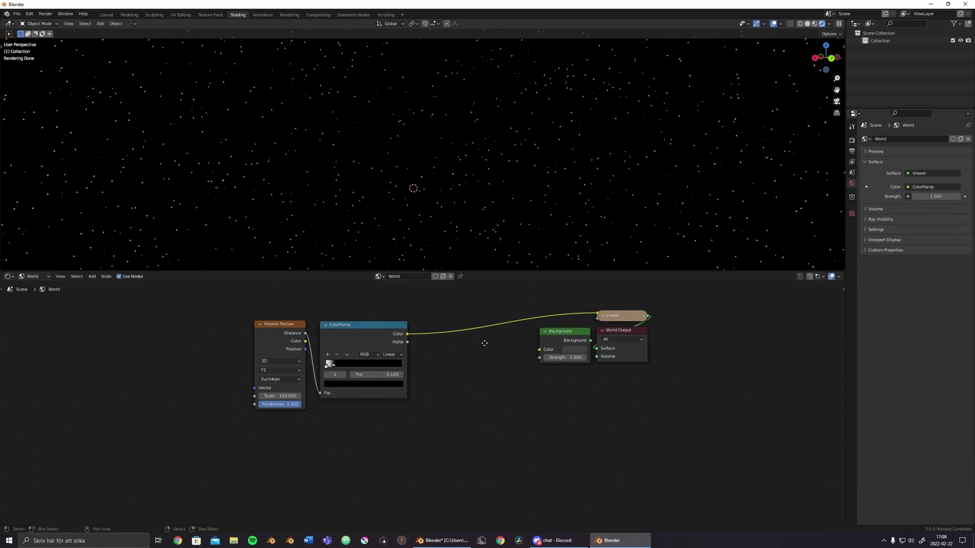
- Add a Sky Texture node below the Voronoi Texture
scroll(456, 361, down, 5)
key(shift+a)
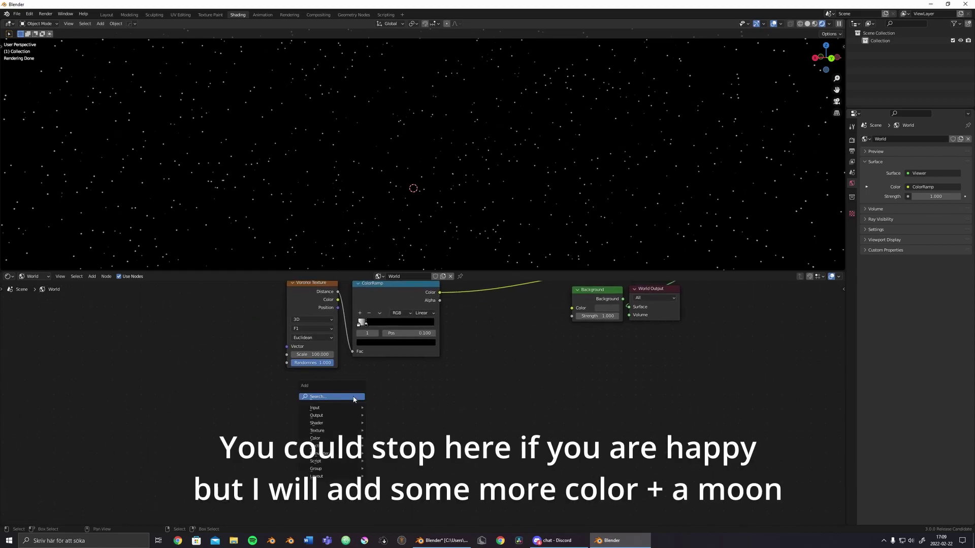
text(sky)
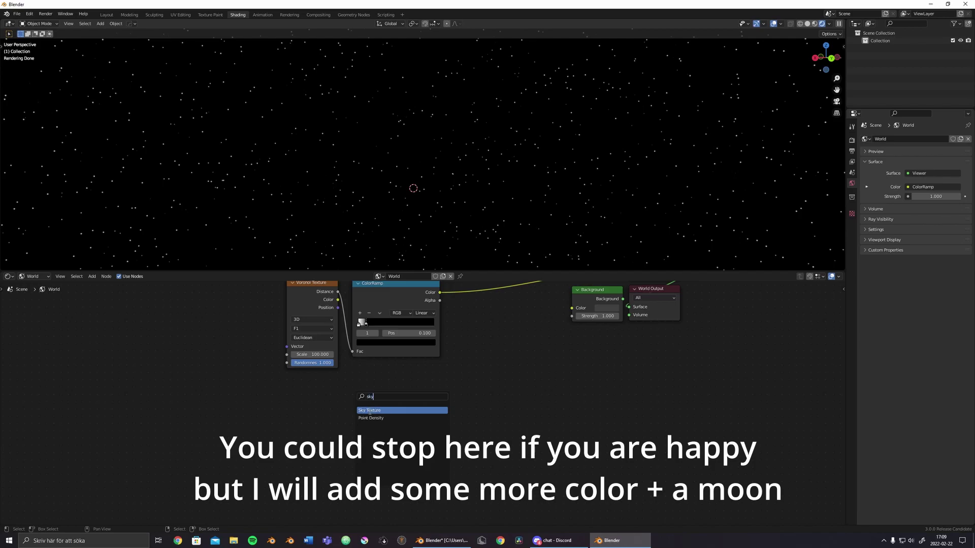
click(370, 411)
click(257, 395)
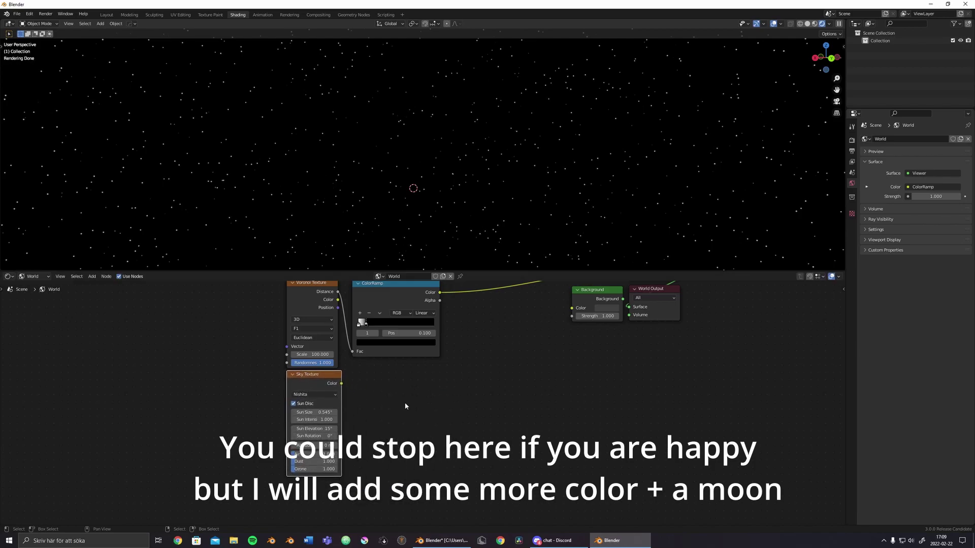
middle_drag(381, 390, 367, 344)
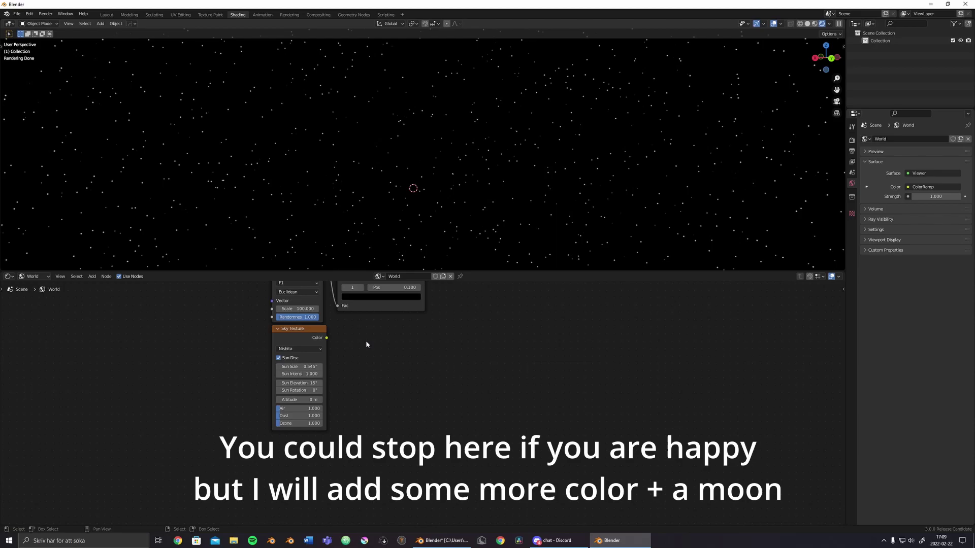
- Set Sun Elevation to 55° and Altitude to 2000 m, then preview the Sky Texture
click(303, 383)
text(55)
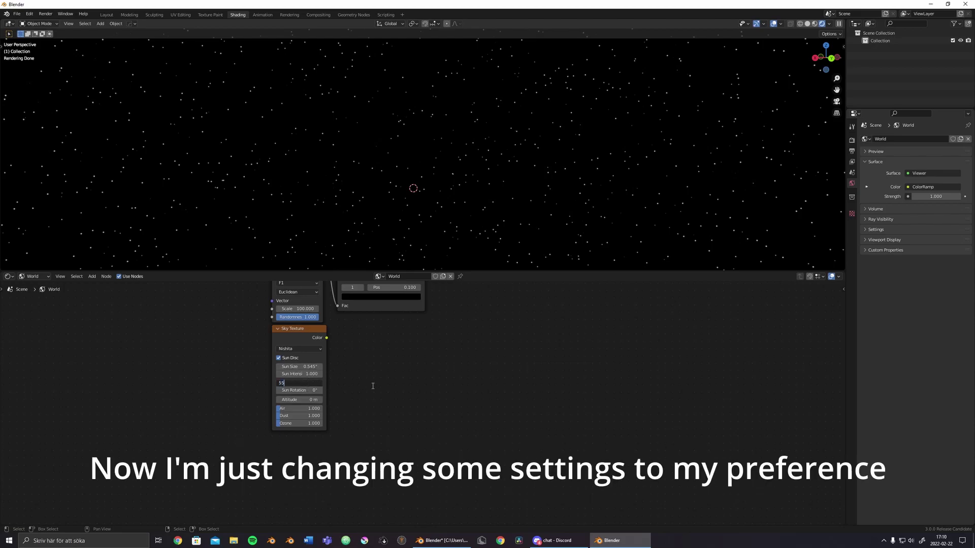
key(Return)
click(301, 401)
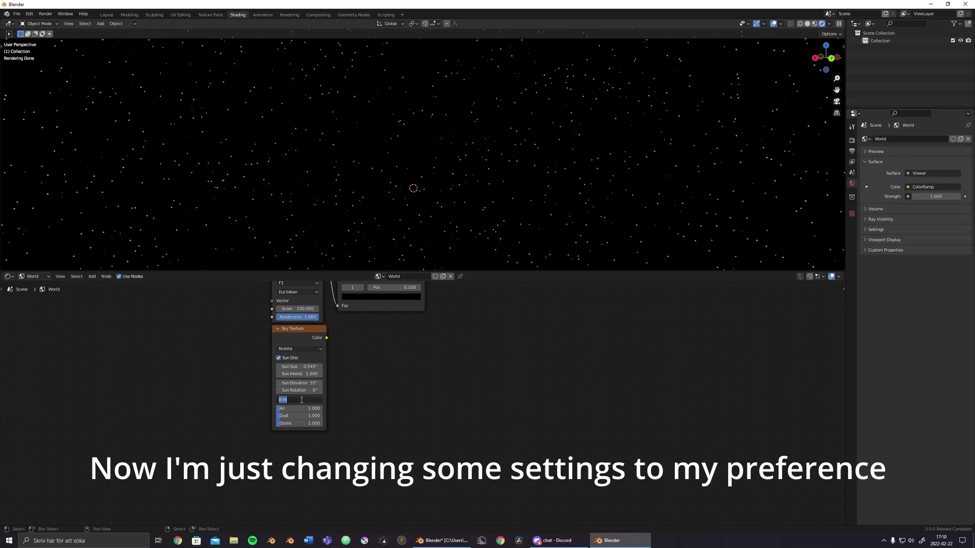
text(2000)
key(Return)
ctrl+shift+click(302, 333)
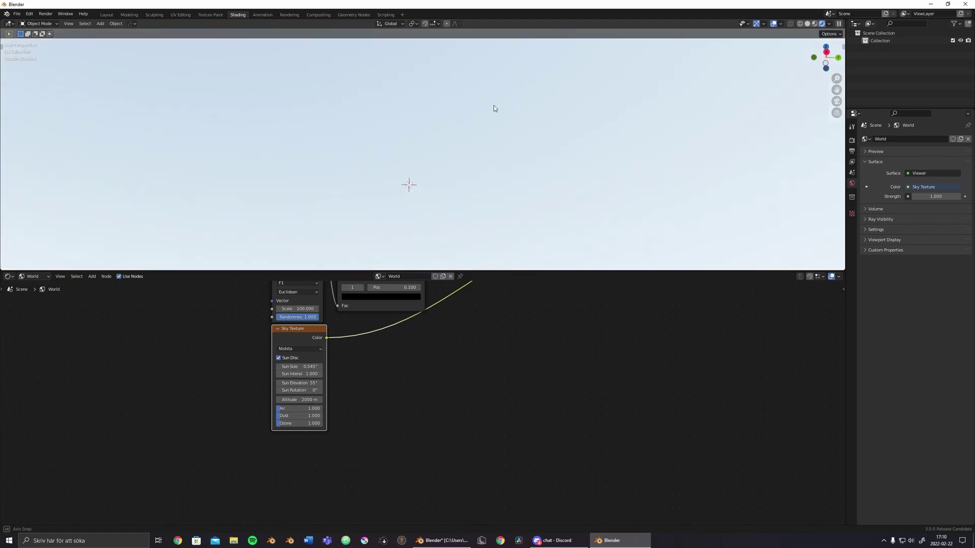
- Insert a Mix node onto the Sky Texture's link
middle_drag(494, 108, 547, 93)
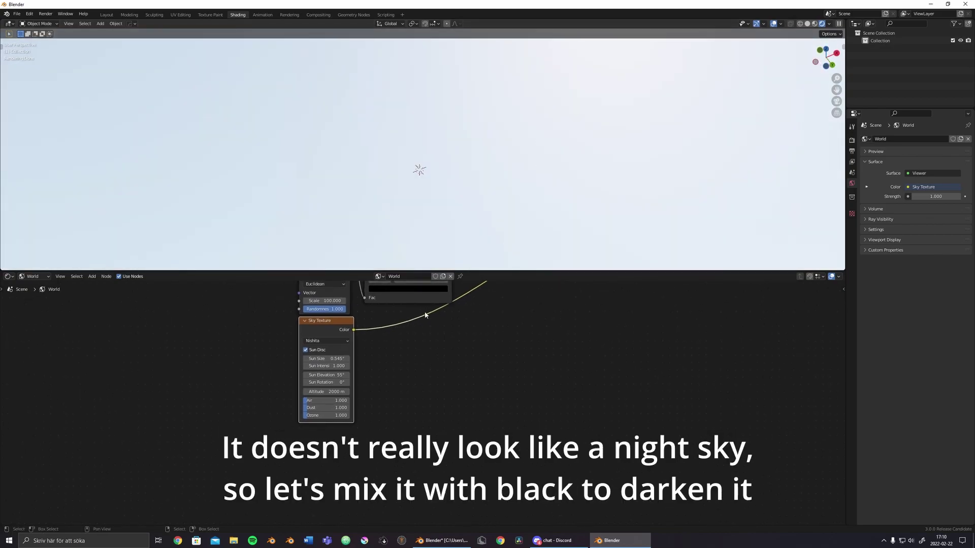
middle_drag(465, 328, 491, 320)
key(shift+a)
text(mix)
key(Return)
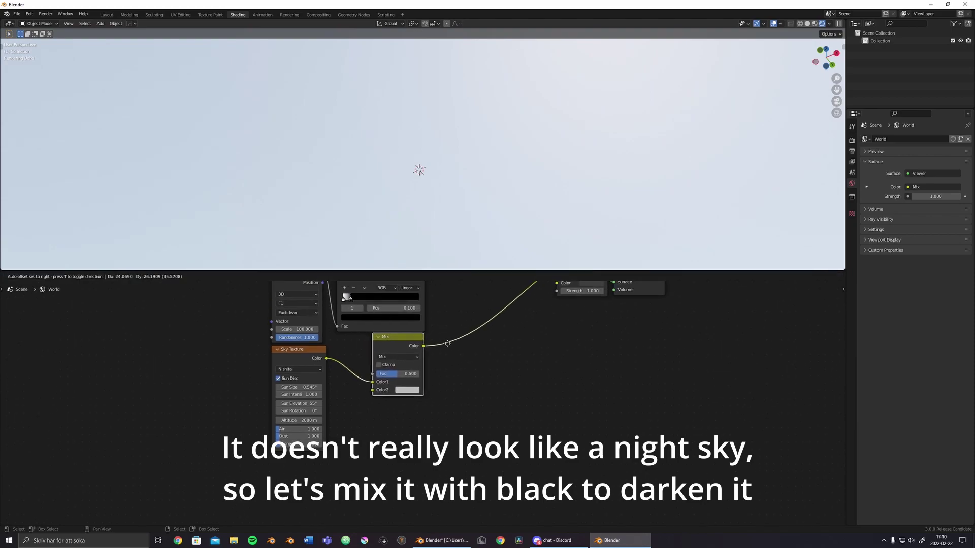
click(447, 344)
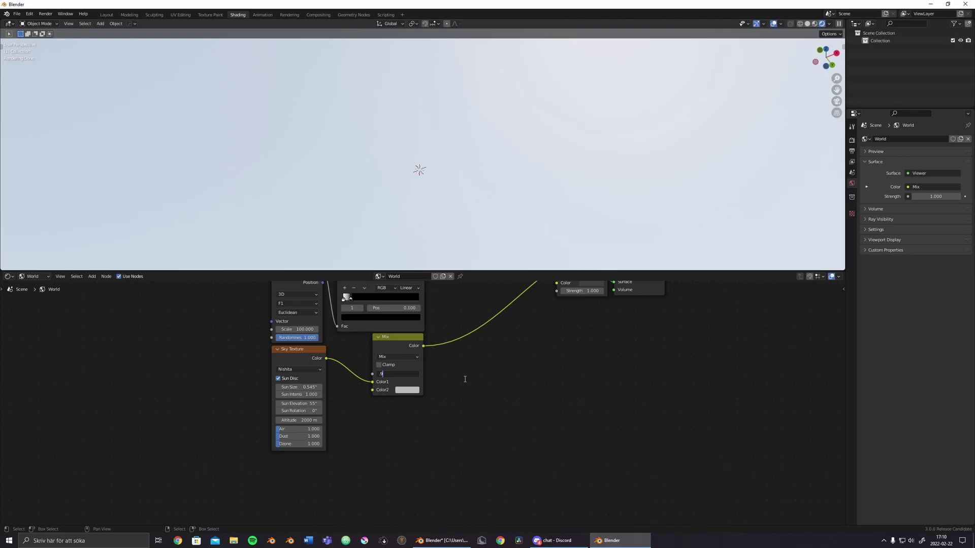
- Set the Mix Fac to 0.950 and its second colour to black
text(5)
key(Return)
click(406, 390)
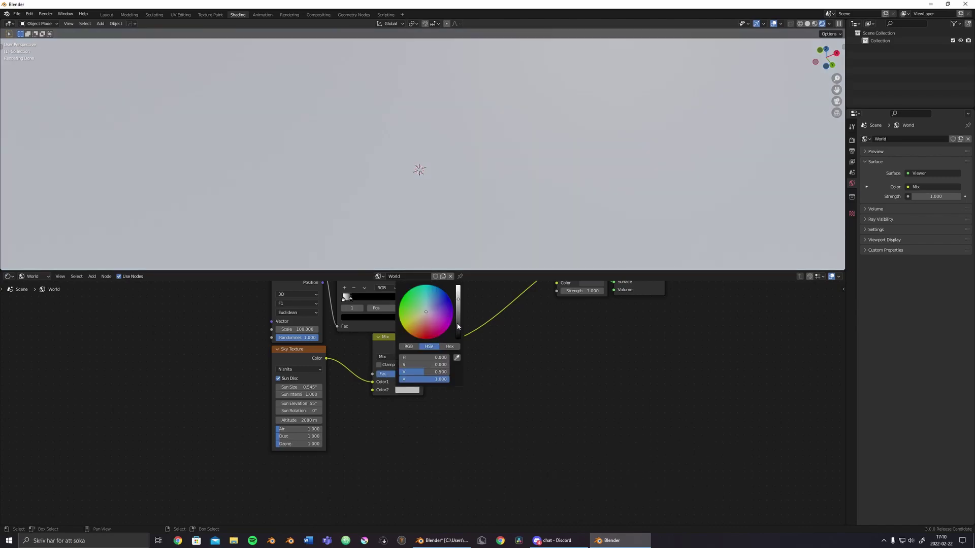
drag(458, 326, 459, 340)
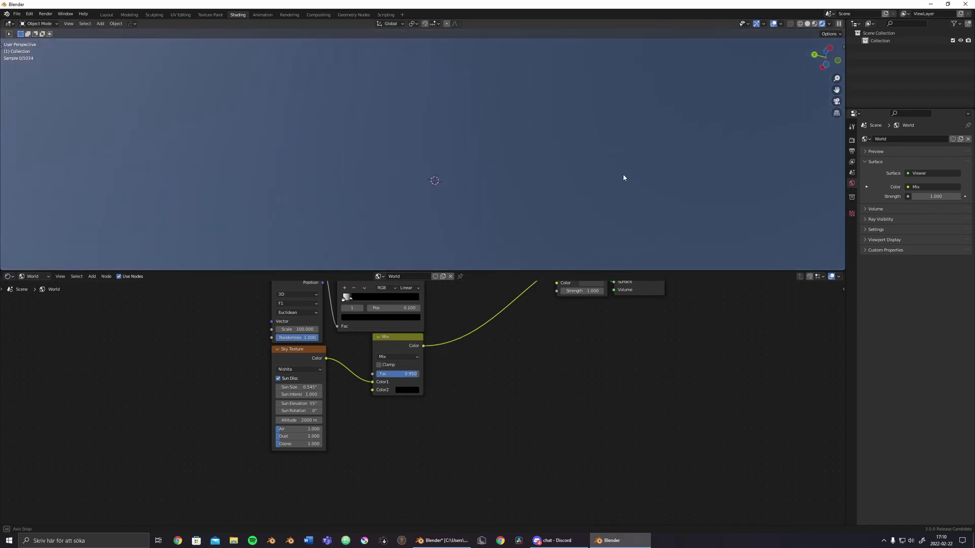
mouse_move(624, 178)
middle_down()
mouse_move(632, 211)
mouse_move(584, 218)
mouse_move(575, 181)
mouse_move(524, 168)
mouse_move(516, 182)
middle_up()
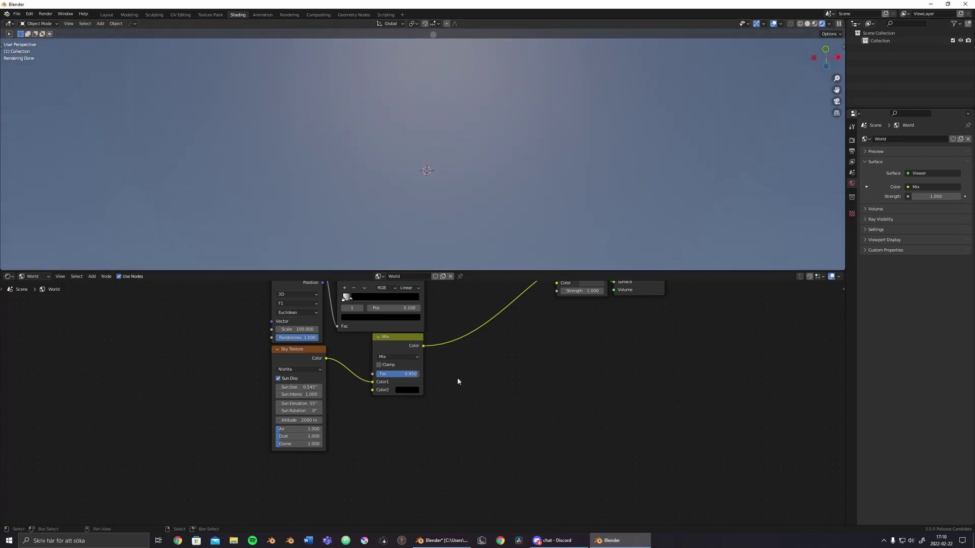
- Duplicate the star ColorRamp and place the copy below the Mix node
middle_drag(488, 340, 349, 375)
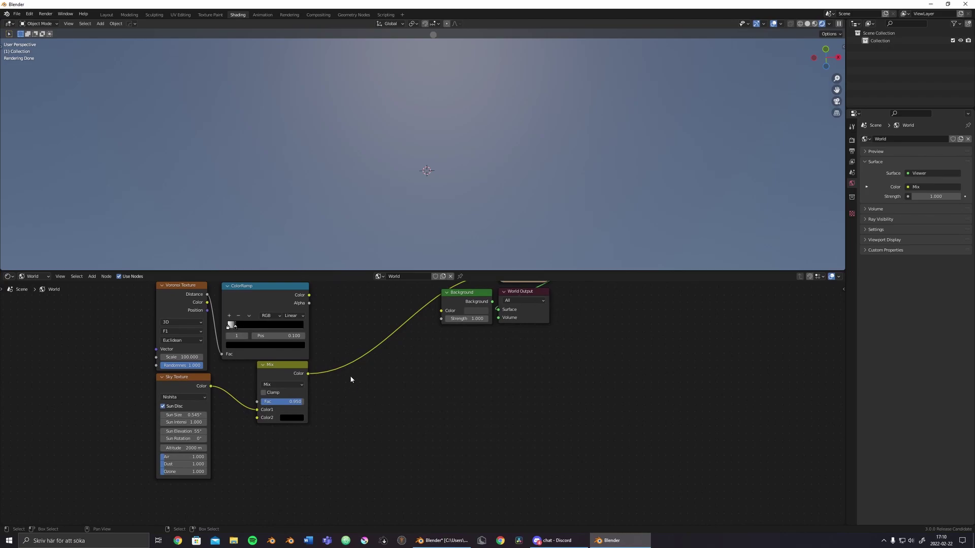
click(281, 295)
key(shift+d)
click(391, 406)
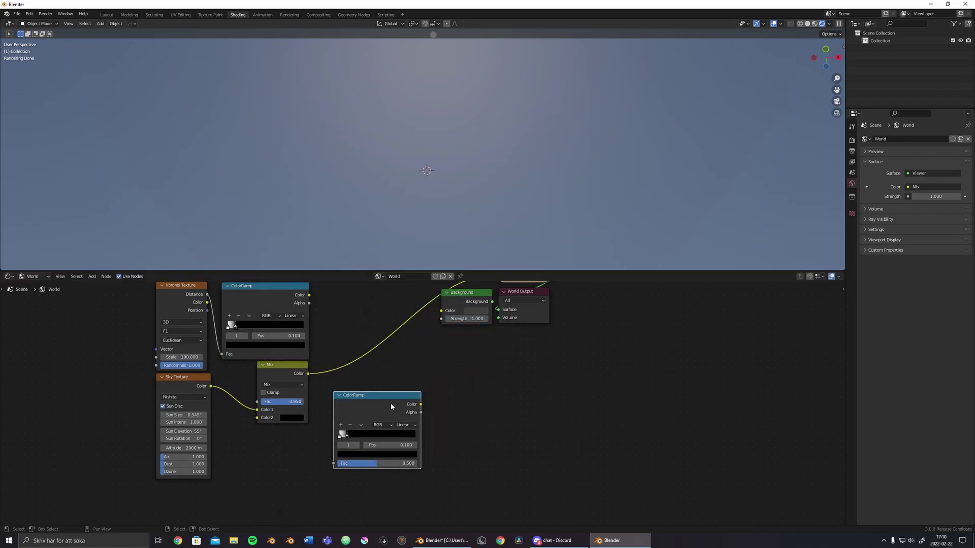
- Move the Background, World Output and Viewer nodes further right
middle_drag(391, 406, 322, 445)
drag(487, 370, 386, 312)
key(g)
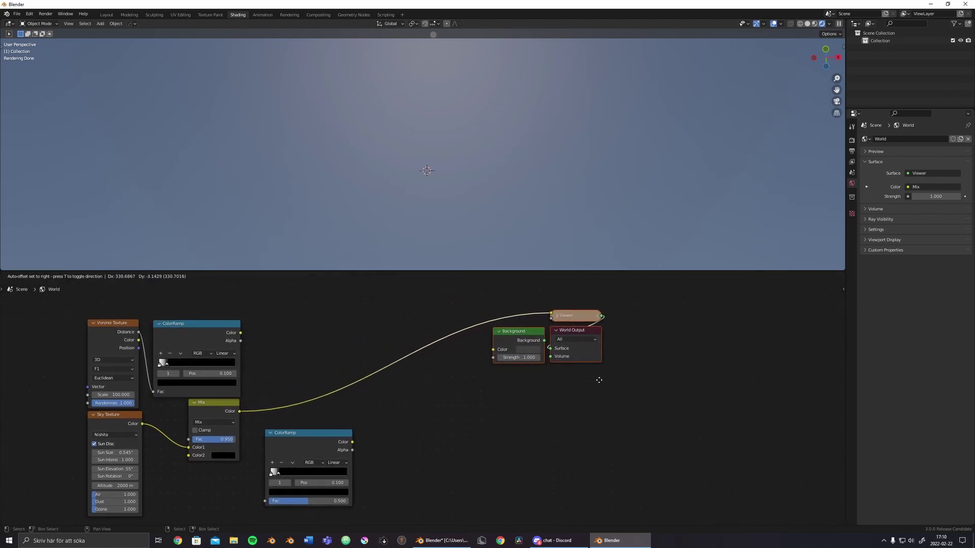
click(658, 378)
shift+scroll(406, 396, down, 1)
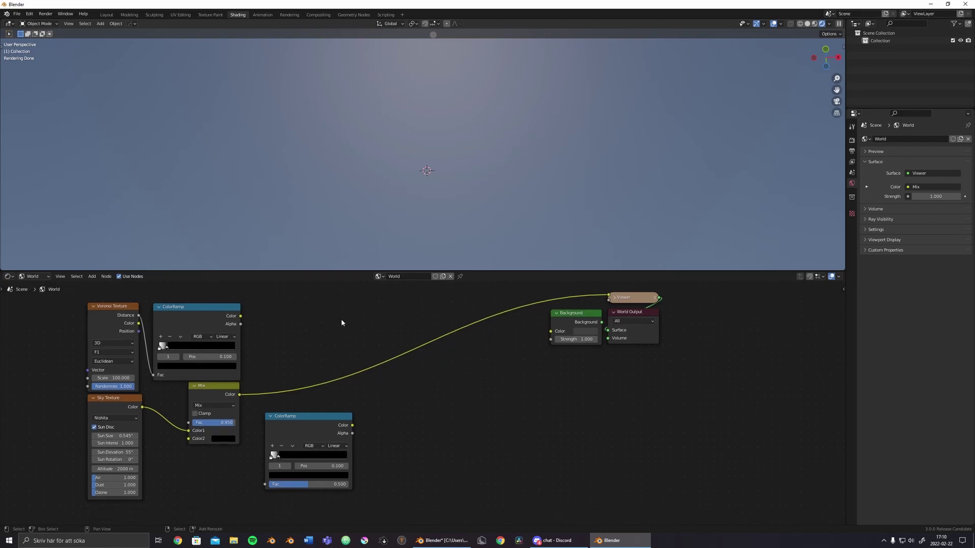
key(shift+a)
click(355, 332)
- Discard the wrong node and add a Math Add node above the links
key(Escape)
key(shift+a)
click(369, 326)
text(math)
key(Return)
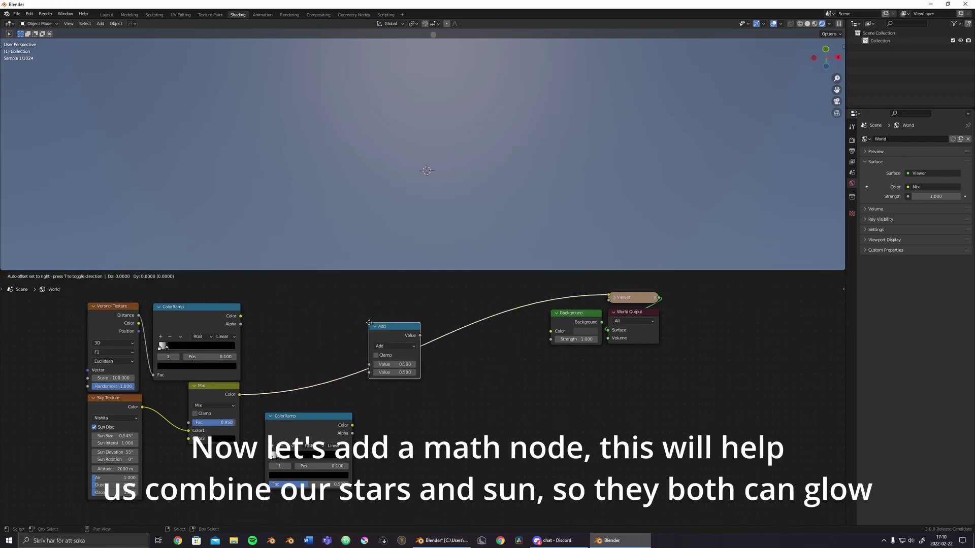
click(356, 291)
- Link the star ColorRamp into the Add node and the Mix colour into the second ColorRamp
drag(241, 319, 358, 333)
drag(386, 301, 426, 292)
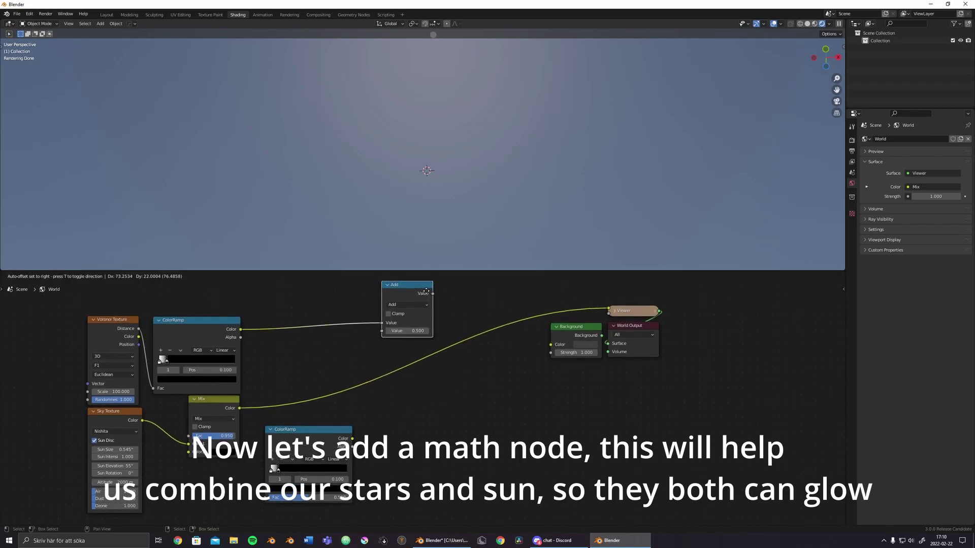
click(429, 296)
middle_drag(260, 448, 283, 430)
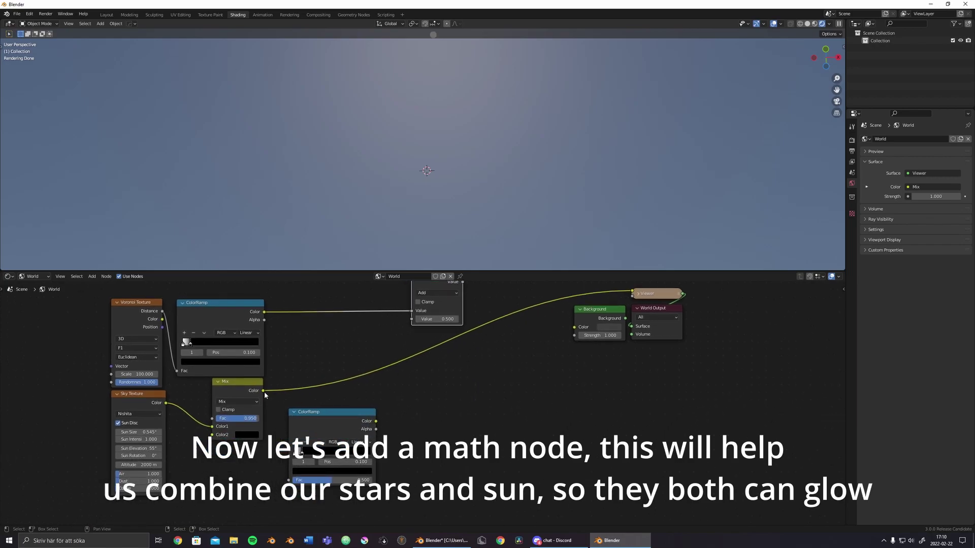
drag(264, 392, 289, 480)
- Preview the second ColorRamp and push its black stop to 0.818 to isolate the sun
ctrl+shift+click(338, 422)
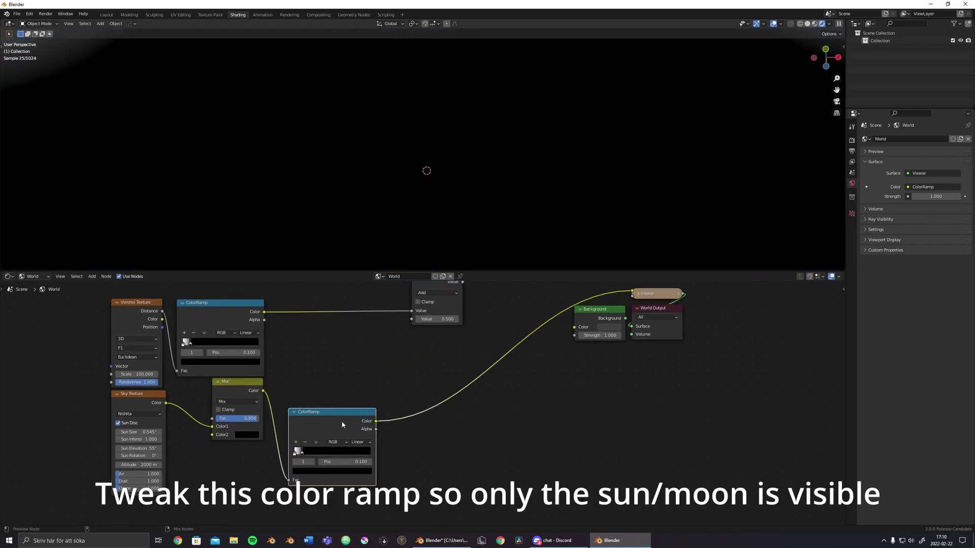
mouse_move(370, 198)
middle_down()
mouse_move(299, 160)
mouse_move(392, 193)
middle_up()
drag(297, 451, 369, 451)
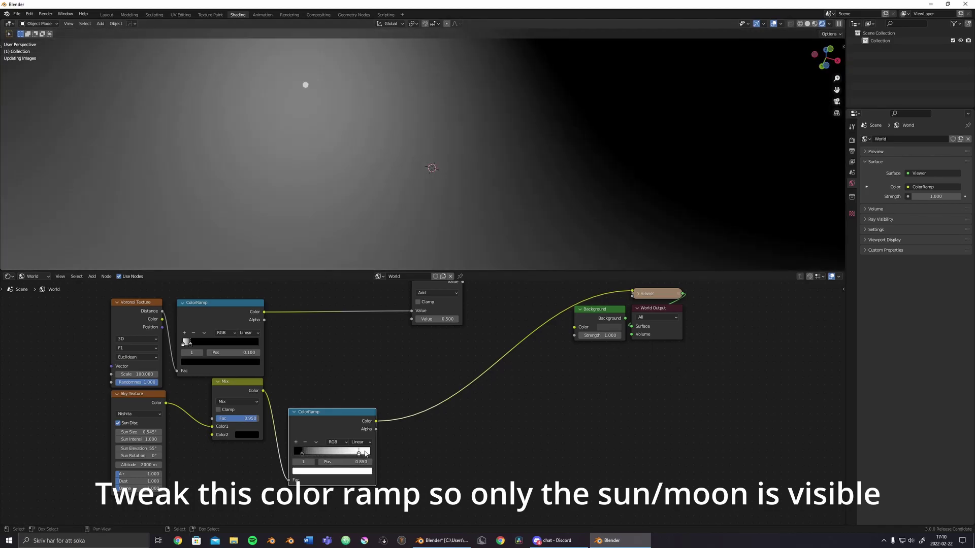
drag(299, 451, 364, 458)
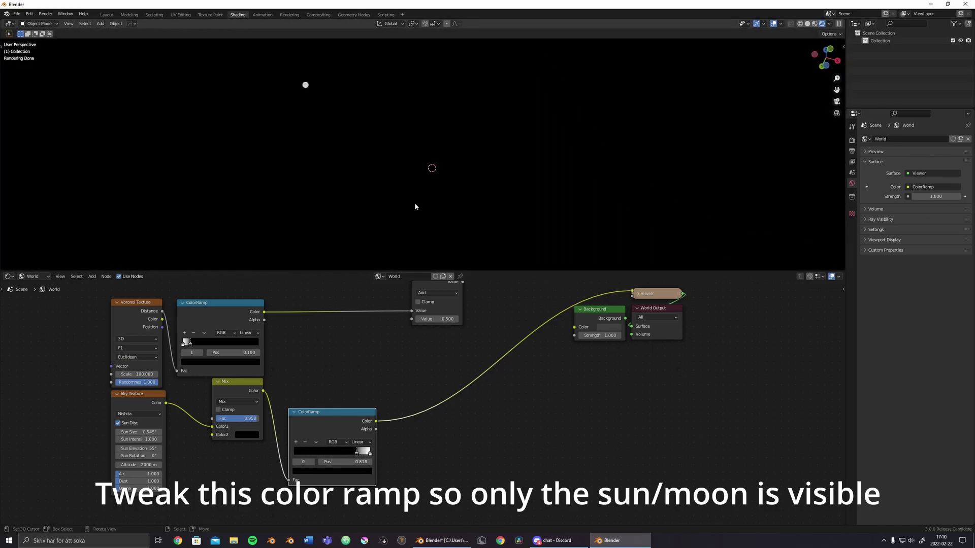
mouse_move(414, 203)
middle_down()
mouse_move(392, 189)
mouse_move(427, 187)
middle_up()
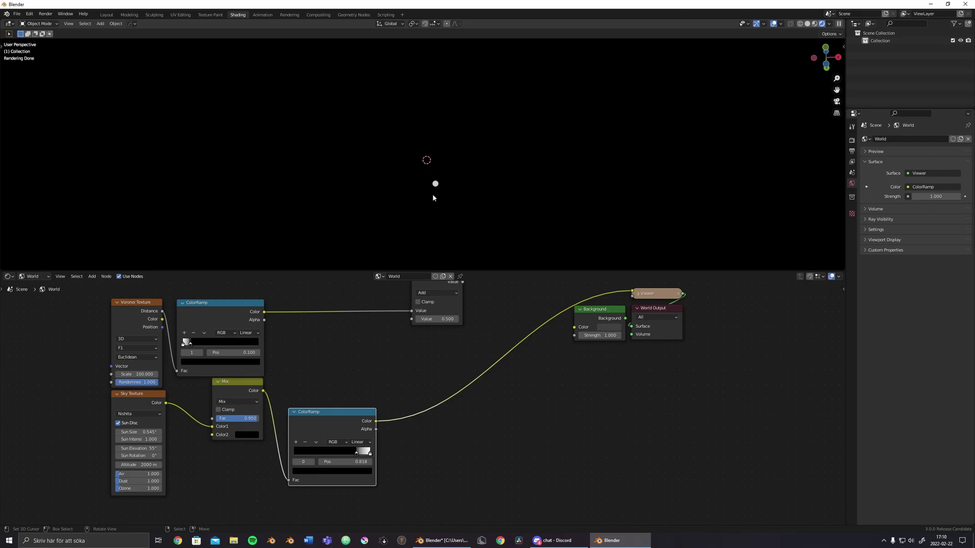
- Set the Sky Texture Sun Size to 2° and preview the Add node output
click(138, 433)
text(1)
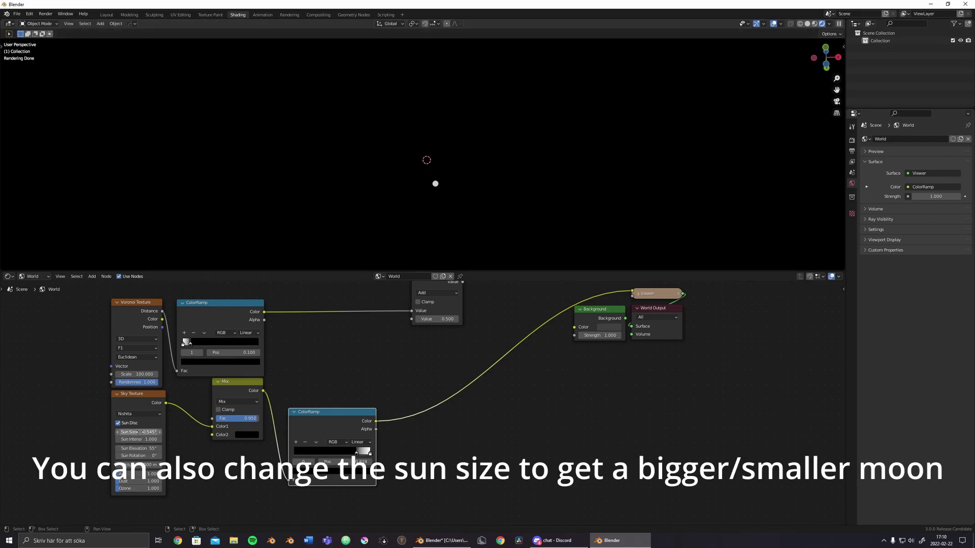
key(Return)
drag(142, 434, 148, 435)
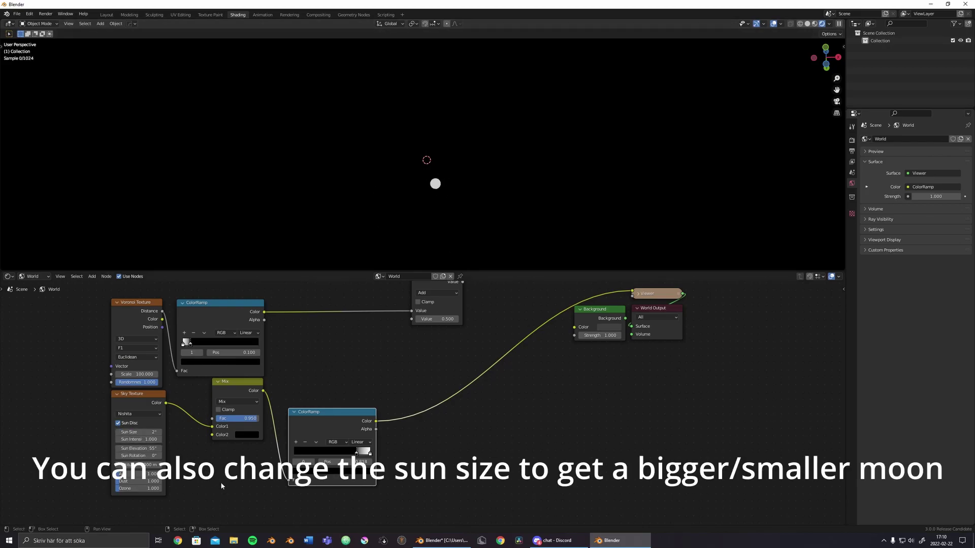
mouse_move(437, 213)
middle_down()
mouse_move(467, 181)
mouse_move(447, 255)
mouse_move(356, 183)
mouse_move(457, 183)
middle_up()
middle_drag(390, 377, 386, 393)
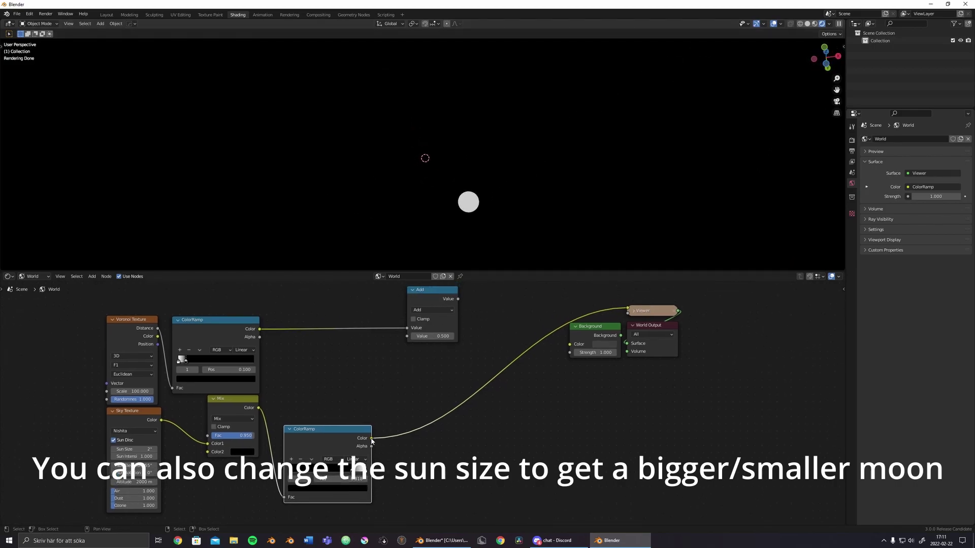
ctrl+shift+click(441, 296)
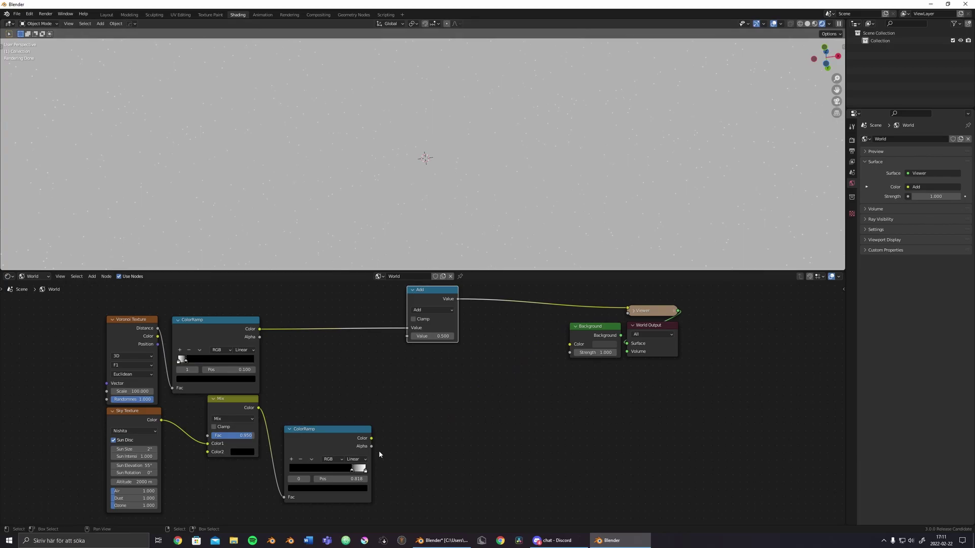
- Link the moon ColorRamp into the Add node's second Value input and tidy the node layout
drag(371, 438, 408, 336)
drag(429, 295, 432, 299)
middle_drag(484, 215, 407, 151)
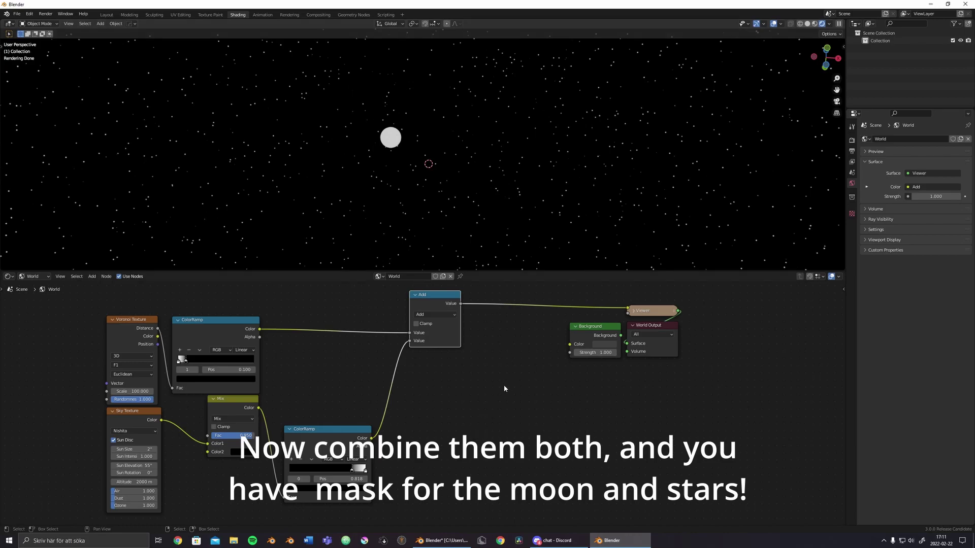
middle_drag(513, 376, 502, 399)
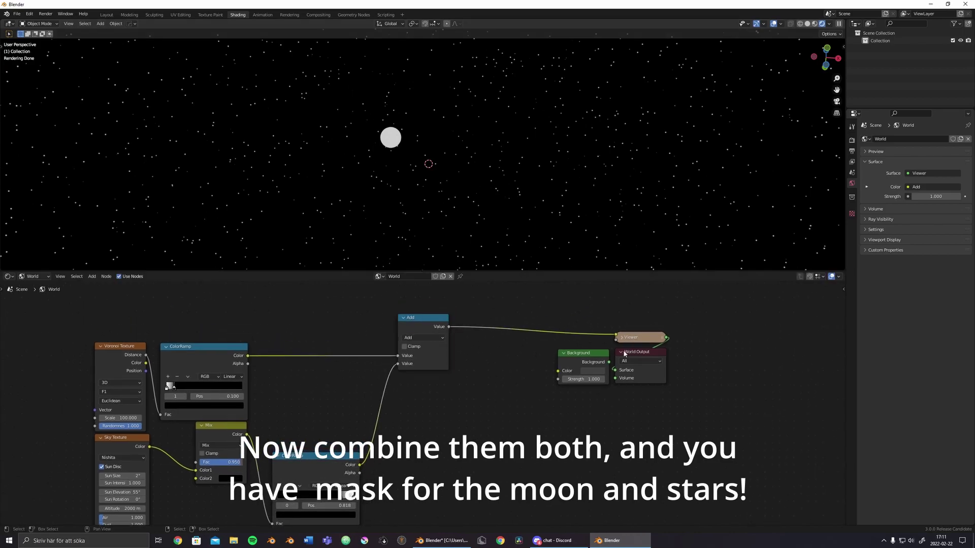
middle_drag(625, 354, 432, 341)
- Shift the output nodes right and insert a Mix node whose factor comes from the Add star mask
key(g)
click(757, 374)
key(shift+a)
text(mix)
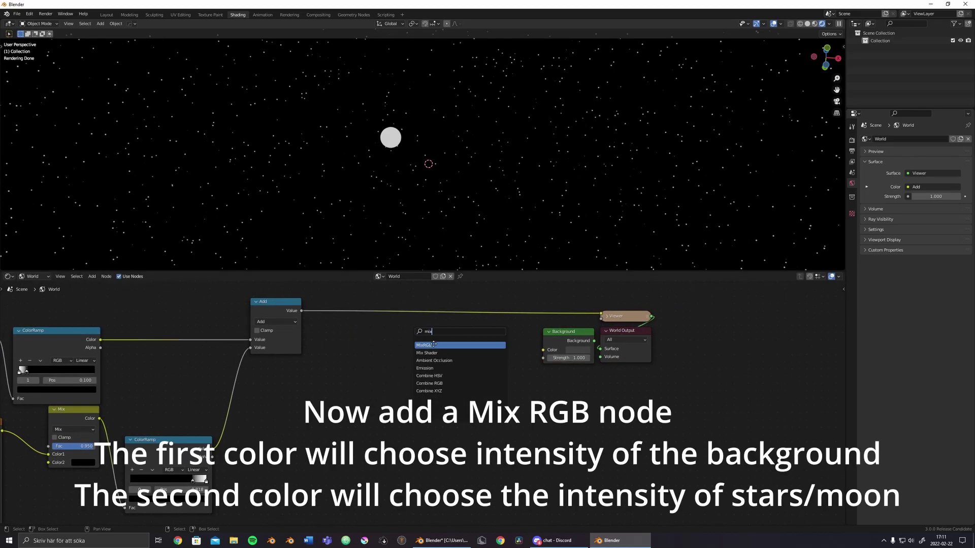
key(Return)
click(352, 305)
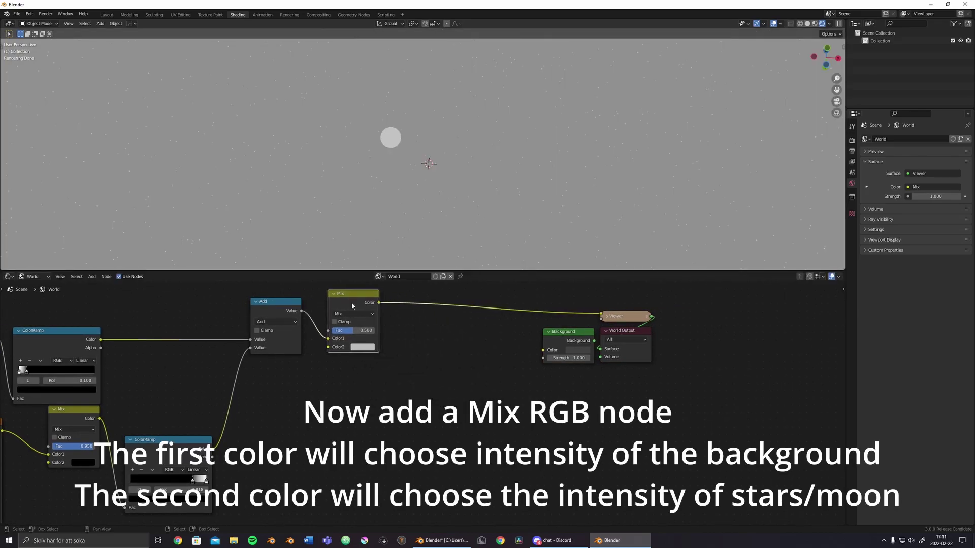
drag(327, 338, 329, 331)
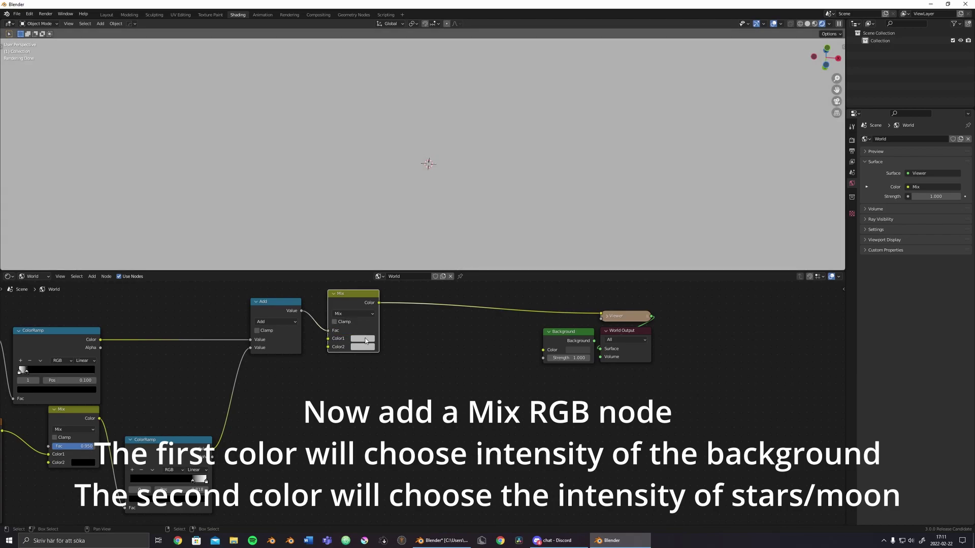
- Set the Mix node's first colour to 1.0 white and its second colour to 20
click(366, 339)
click(364, 295)
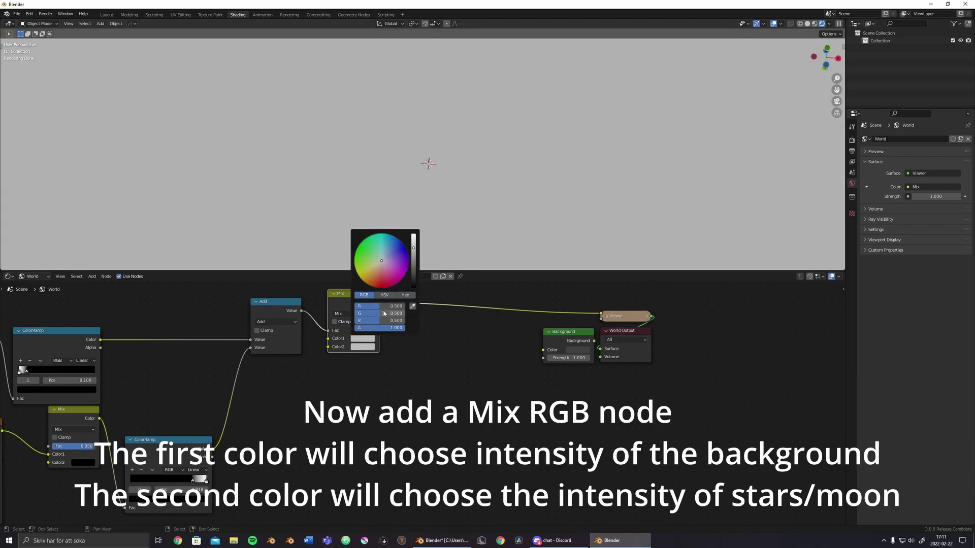
click(391, 307)
key(Return)
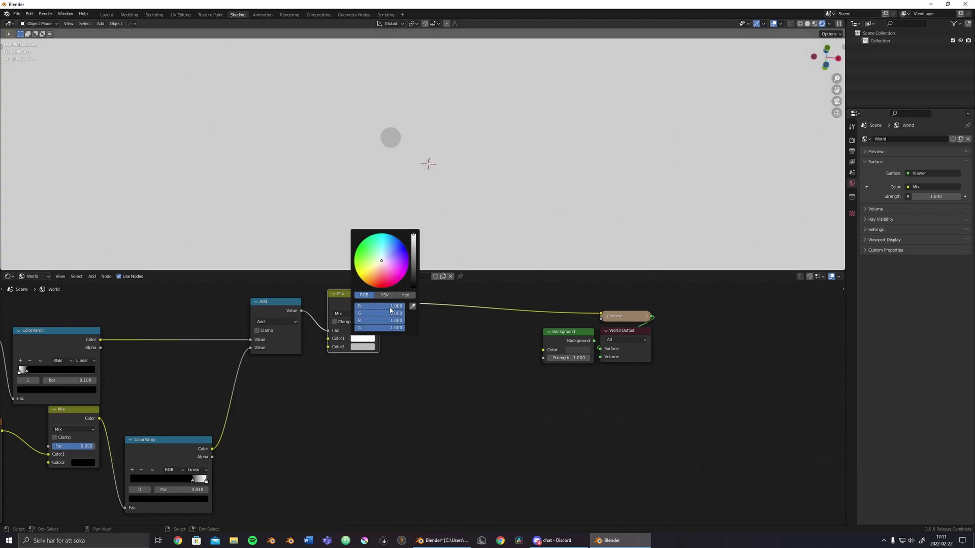
click(362, 347)
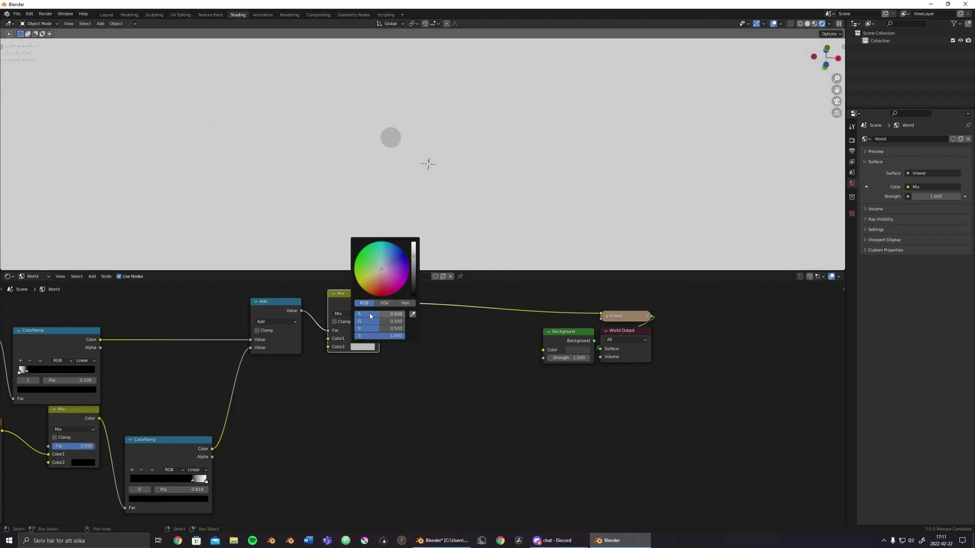
drag(385, 336, 385, 313)
text(20)
key(Return)
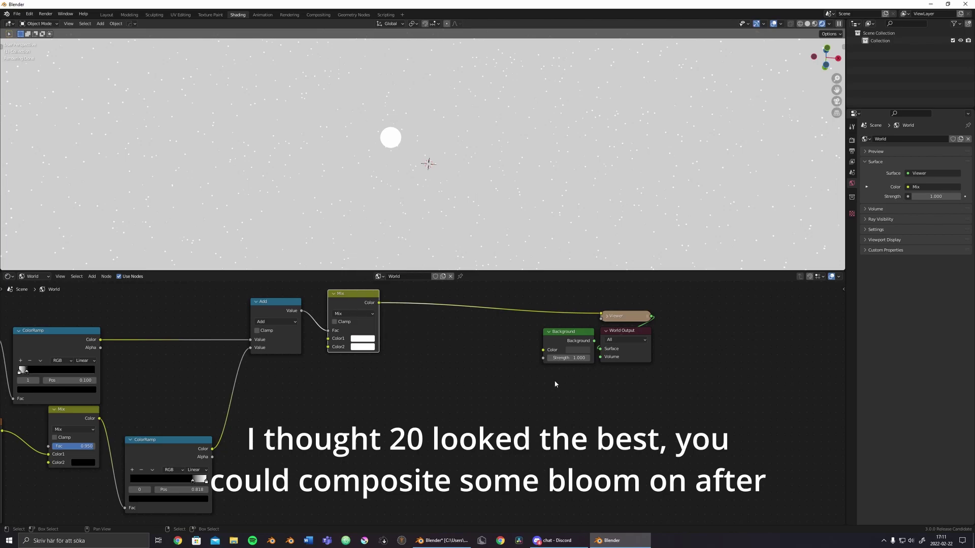
middle_drag(418, 305, 416, 292)
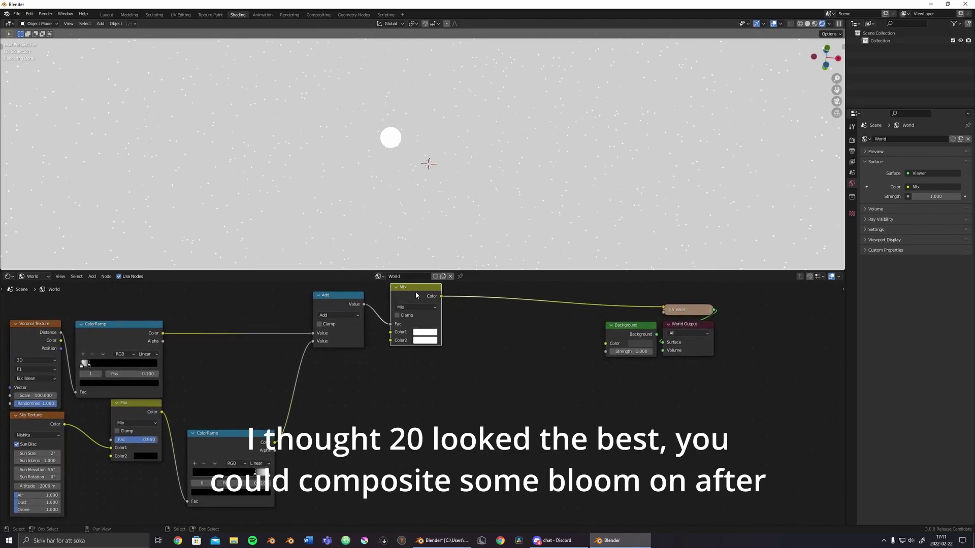
- Duplicate the Mix node, feed it the star ramp and sky blend, and preview the result
key(shift+d)
click(417, 361)
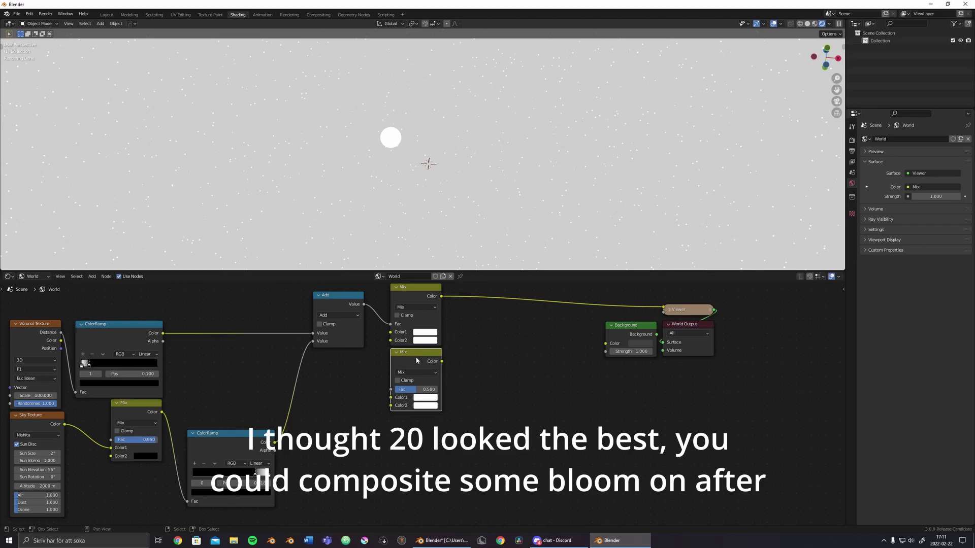
drag(162, 402, 394, 399)
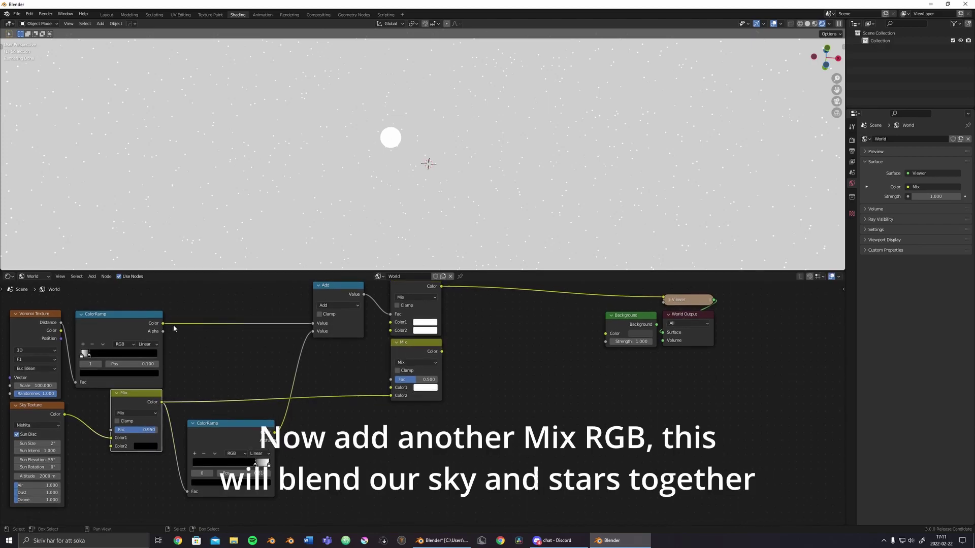
drag(162, 323, 392, 388)
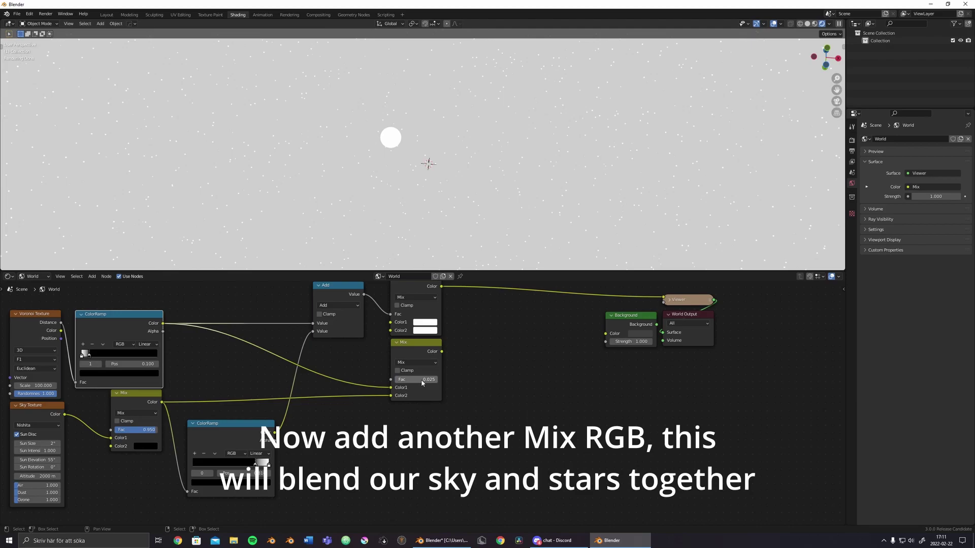
ctrl+shift+click(427, 350)
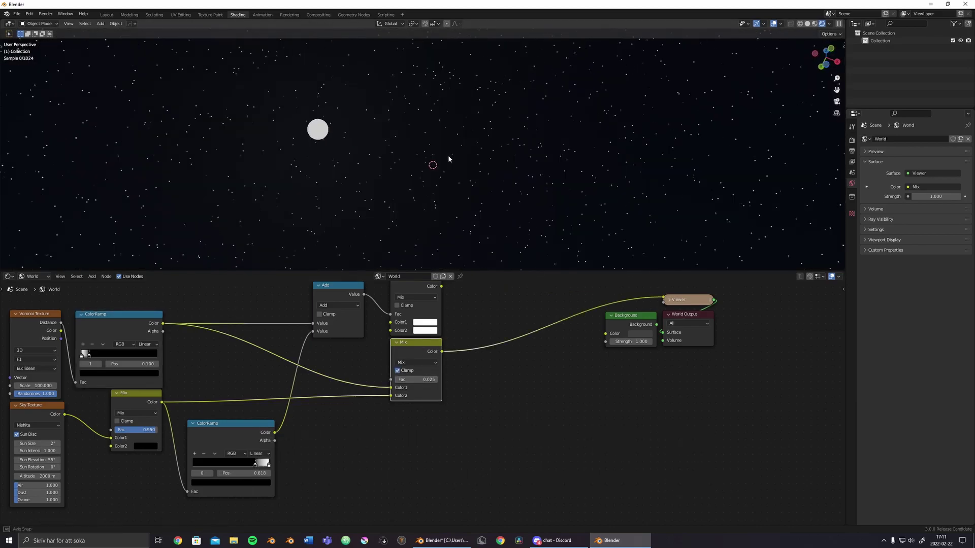
mouse_move(547, 166)
middle_down()
mouse_move(532, 213)
mouse_move(462, 237)
mouse_move(401, 211)
mouse_move(390, 182)
mouse_move(415, 154)
mouse_move(433, 156)
mouse_move(425, 167)
middle_up()
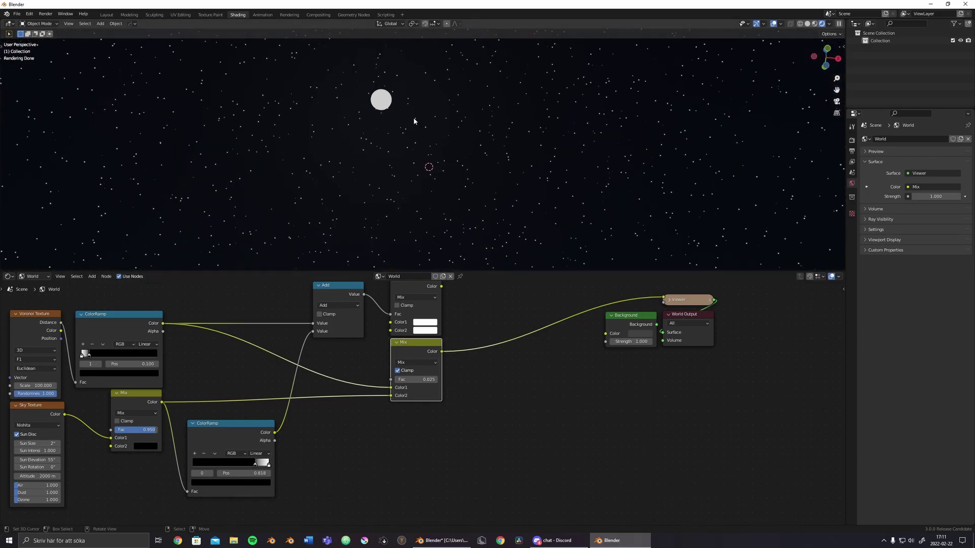
- Set the Sky Texture sun size to 1.2° and check the smaller moon in the viewport
middle_drag(315, 356, 463, 336)
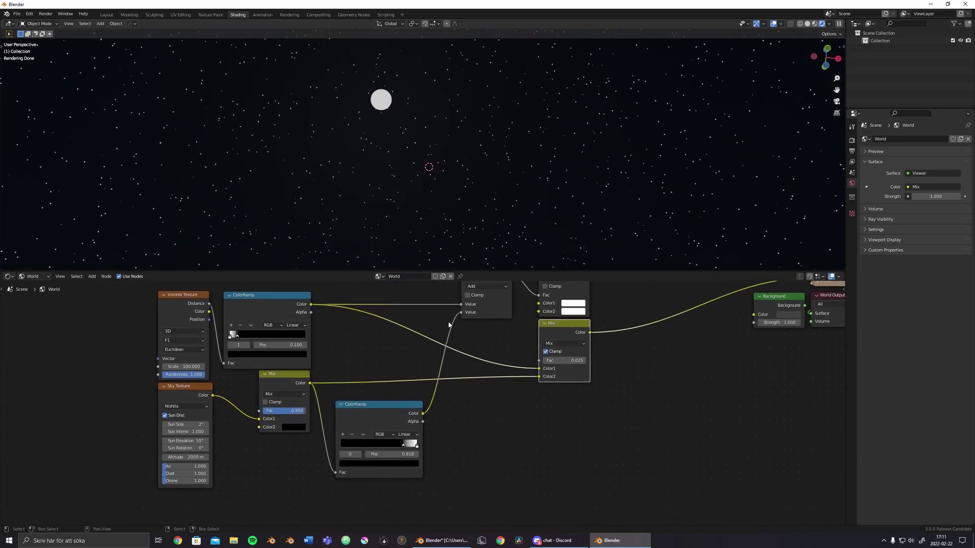
click(185, 426)
text(.2)
key(Return)
middle_drag(456, 167, 434, 181)
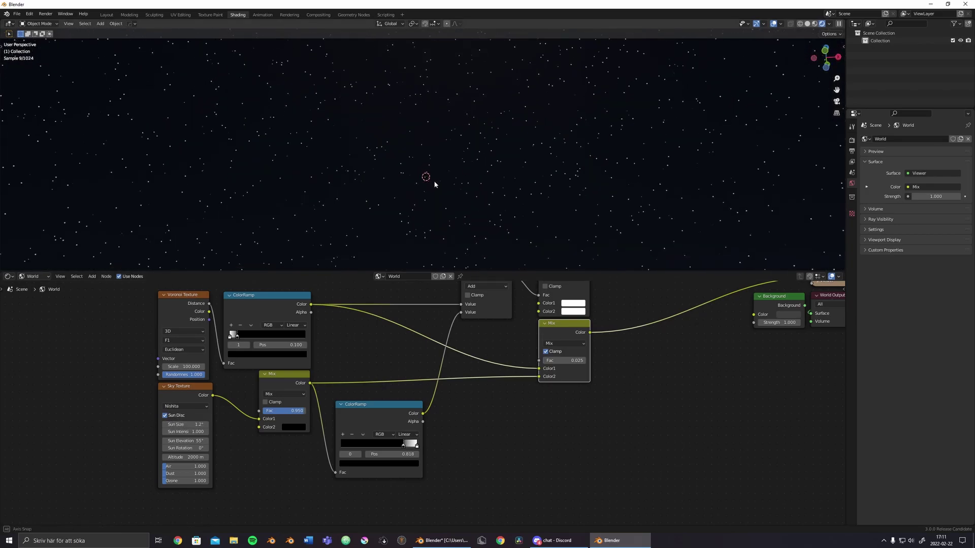
key(shift+s)
click(397, 202)
click(780, 24)
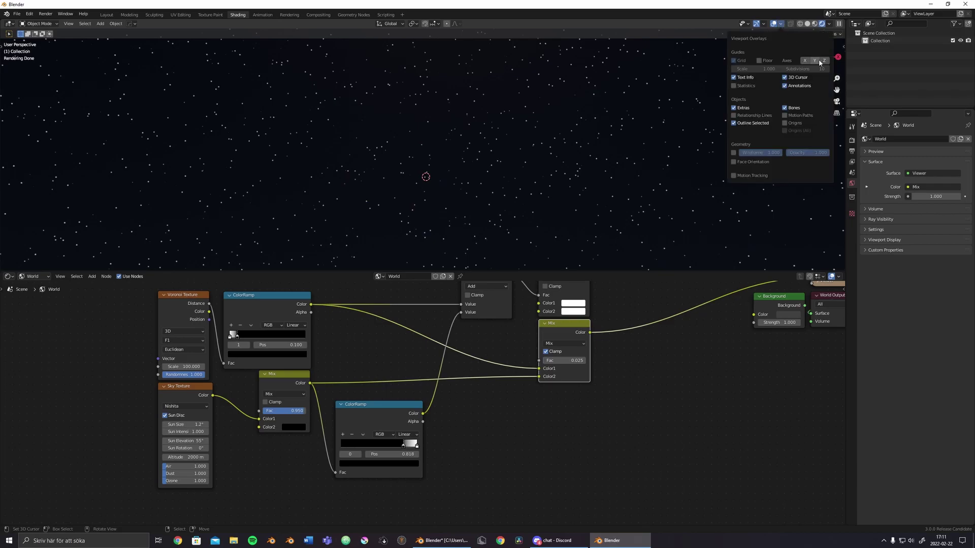
mouse_move(568, 142)
middle_down()
mouse_move(544, 148)
mouse_move(552, 132)
middle_up()
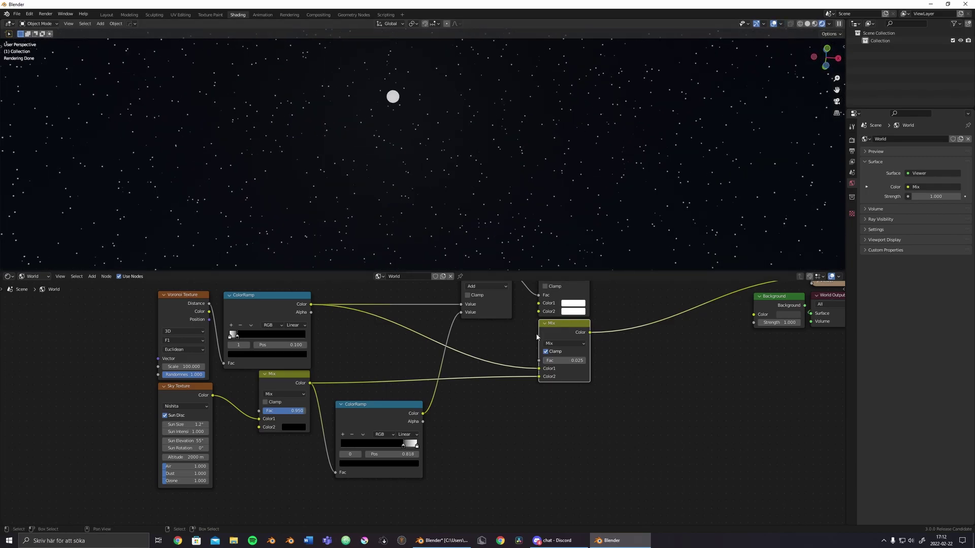
- Move the output nodes further right to make room for an Emission node
middle_drag(537, 337, 468, 372)
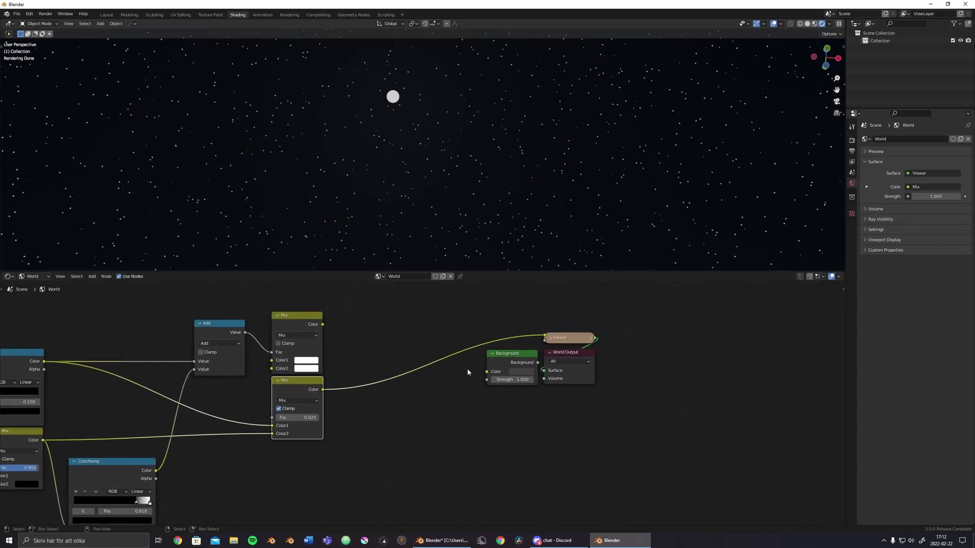
key(g)
click(756, 410)
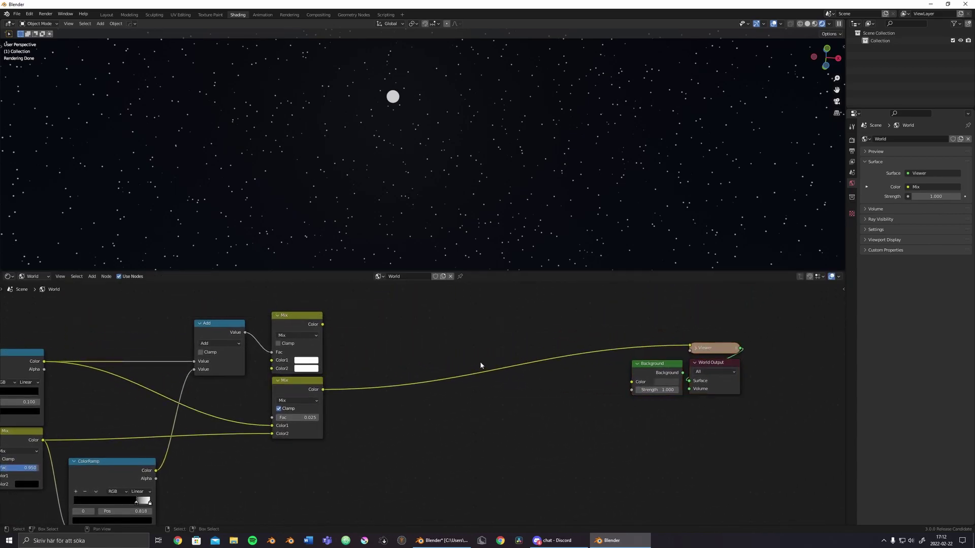
key(shift+a)
click(437, 325)
- Add an Emission node and connect the intensity Mix output to its Strength
text(emis)
key(Return)
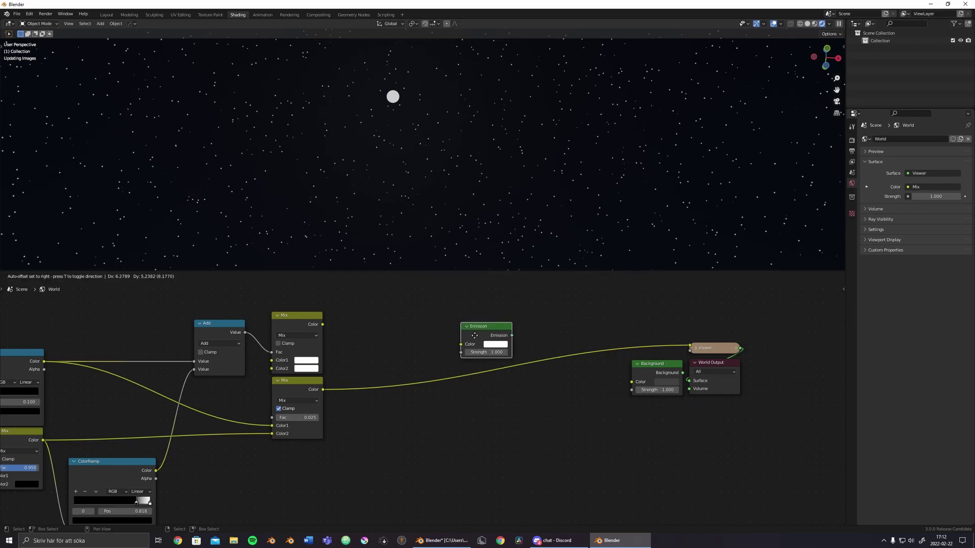
click(507, 319)
mouse_move(323, 325)
mouse_down()
mouse_move(495, 335)
mouse_move(509, 319)
mouse_up()
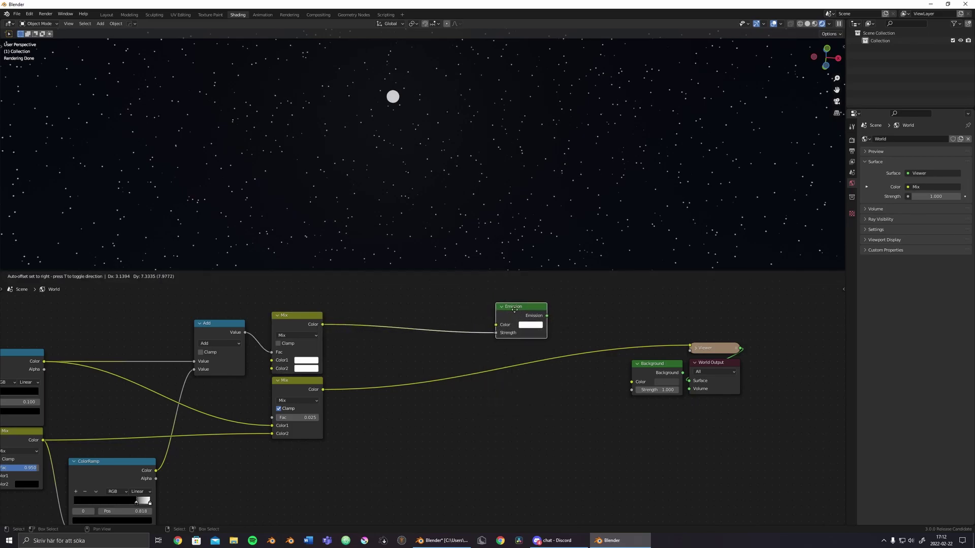
- Feed the sky blend into Emission Color and route Emission to the World Output Surface
click(479, 367)
middle_drag(456, 363, 448, 344)
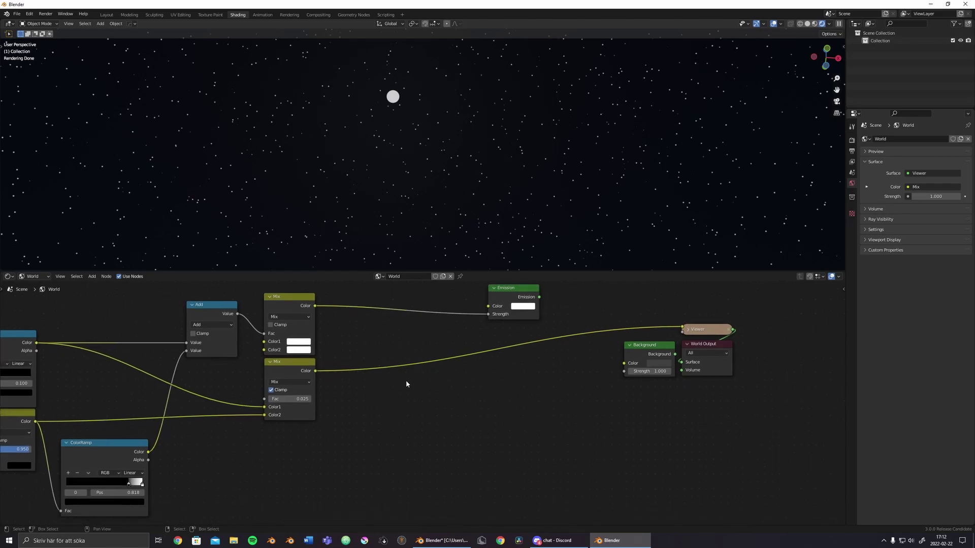
middle_drag(406, 384, 423, 366)
mouse_move(331, 353)
mouse_down()
mouse_move(505, 292)
mouse_move(402, 340)
mouse_move(324, 328)
mouse_up()
drag(324, 393, 498, 328)
ctrl+shift+click(517, 317)
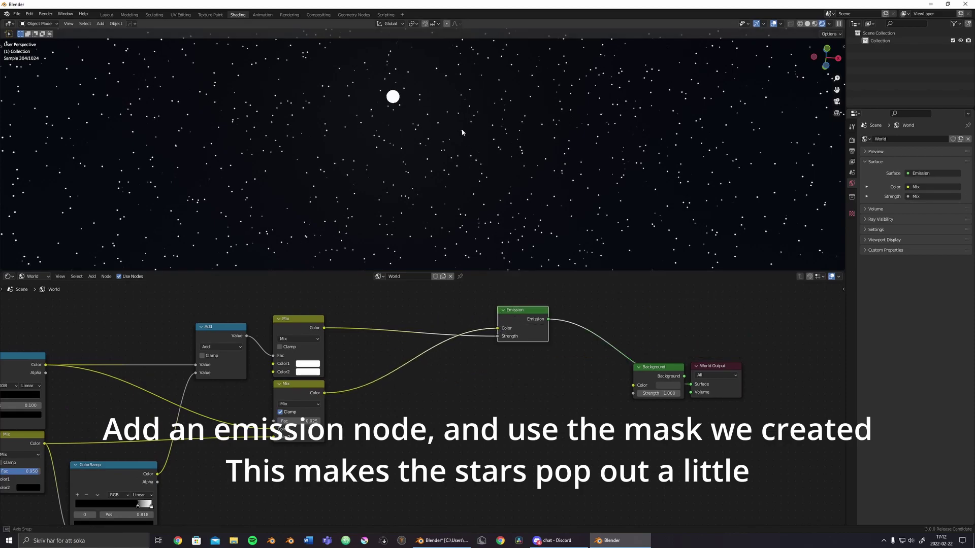
middle_drag(462, 132, 454, 130)
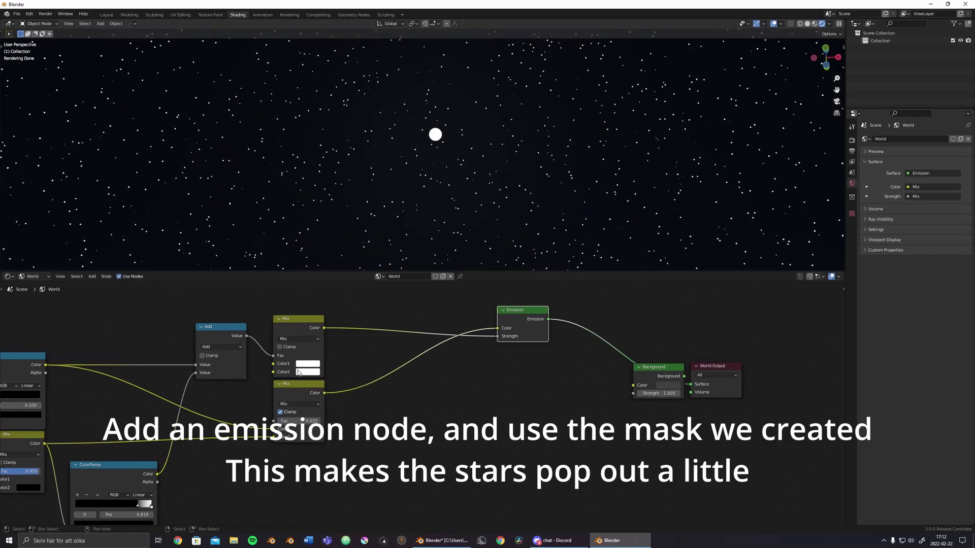
middle_drag(306, 373, 377, 365)
click(376, 365)
- Try 50 for the star intensity Mix's second colour, then revert it to 20
drag(399, 331, 435, 353)
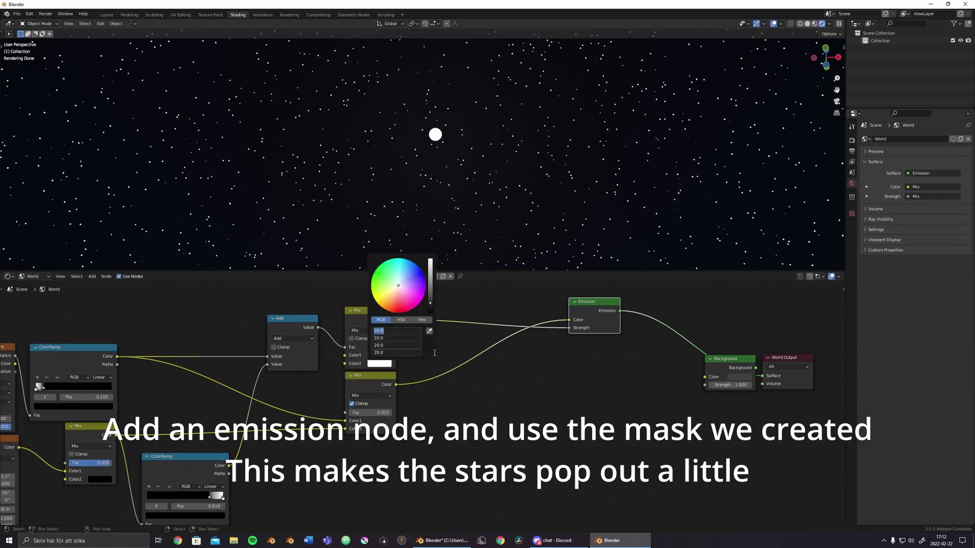
text(50)
key(Return)
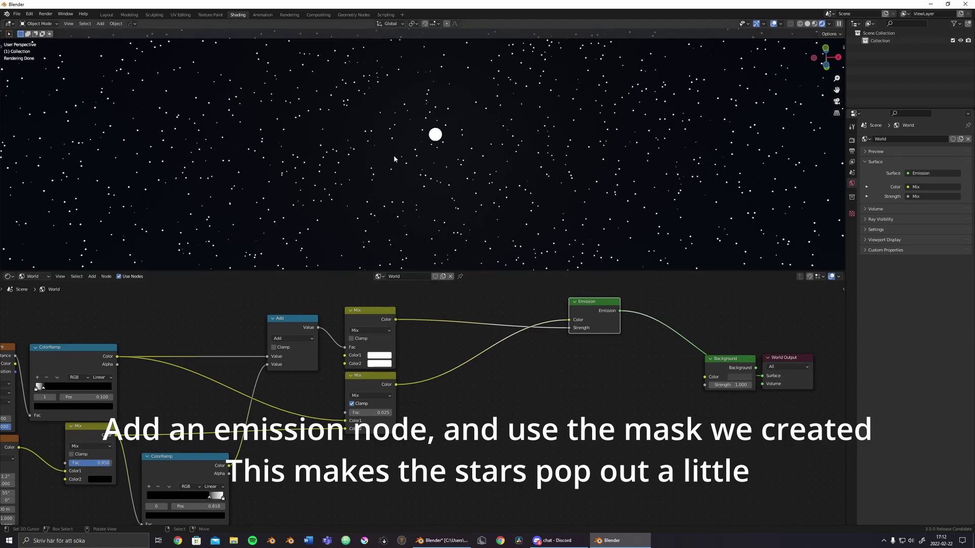
click(376, 364)
key(ctrl+z)
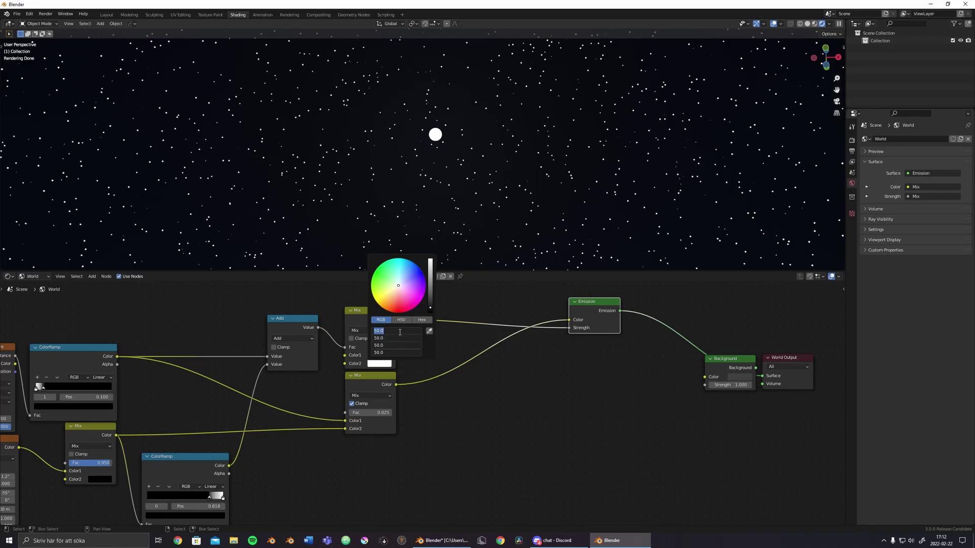
drag(399, 332, 399, 353)
key(Return)
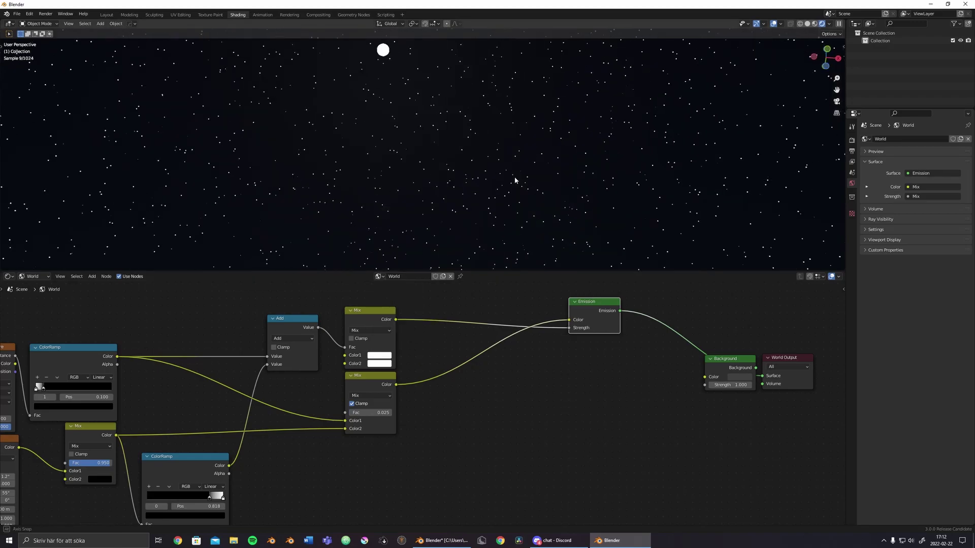
- Pull the unused Background node out so Emission alone feeds the World Output
middle_drag(734, 368, 688, 366)
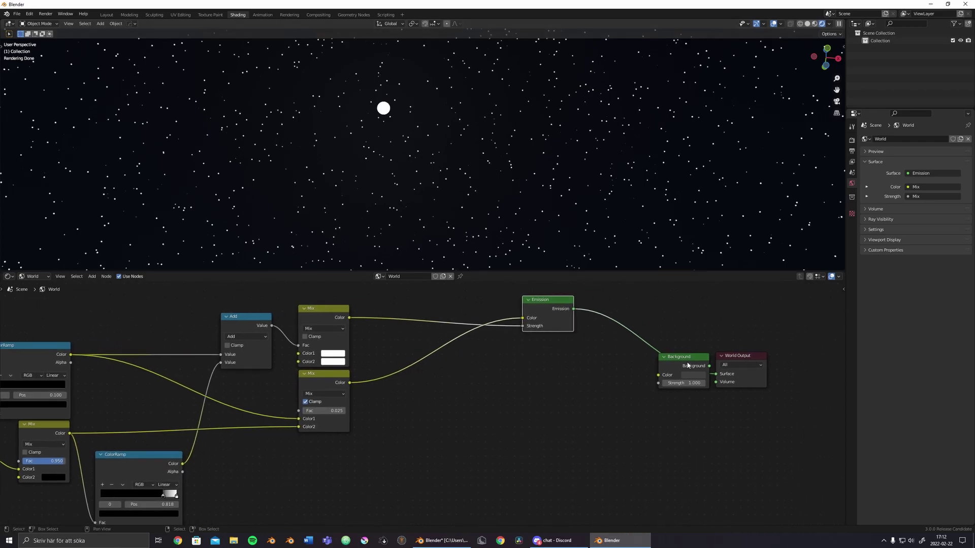
click(683, 362)
alt+drag(674, 368, 695, 313)
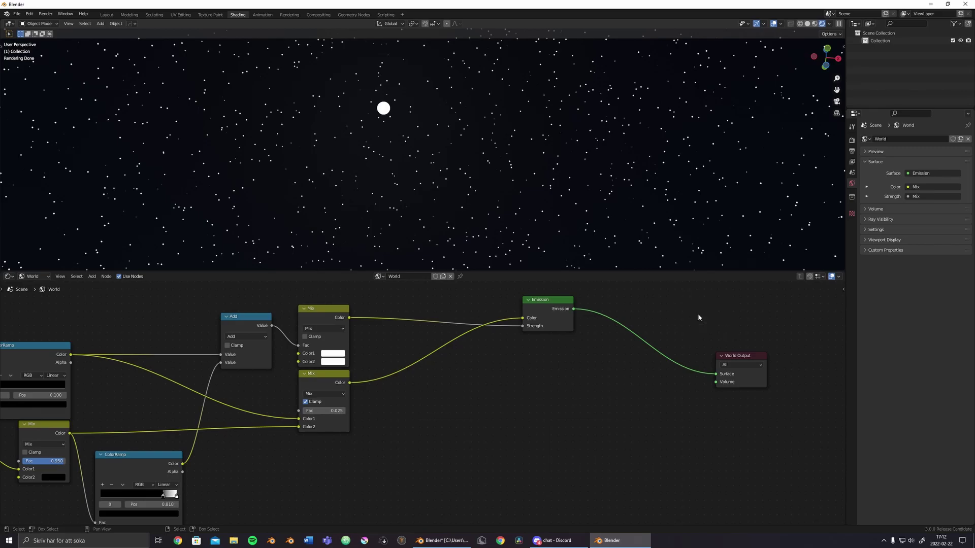
middle_drag(543, 350, 550, 334)
key(shift+a)
- Add a Texture Coordinate node and preview its Generated output on the sky
click(497, 362)
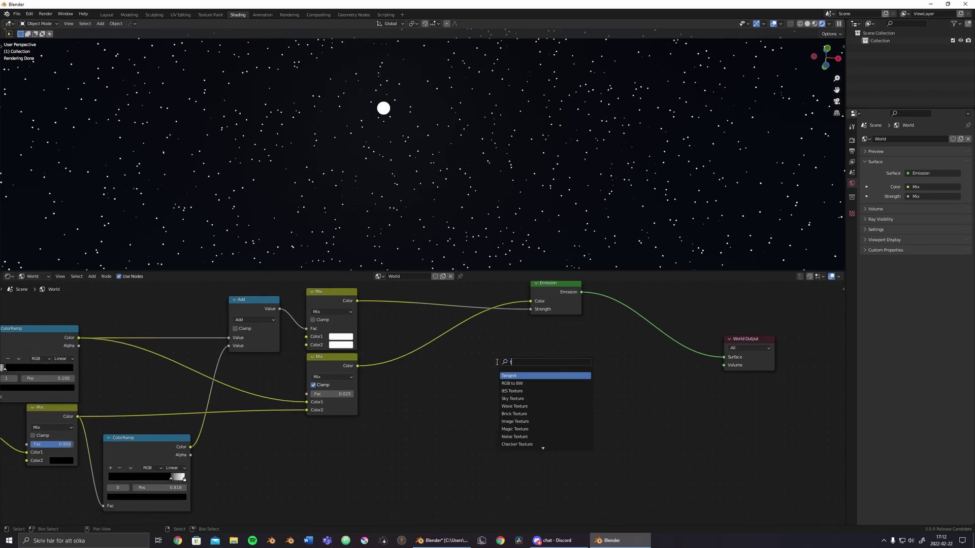
text(tex)
text(ture)
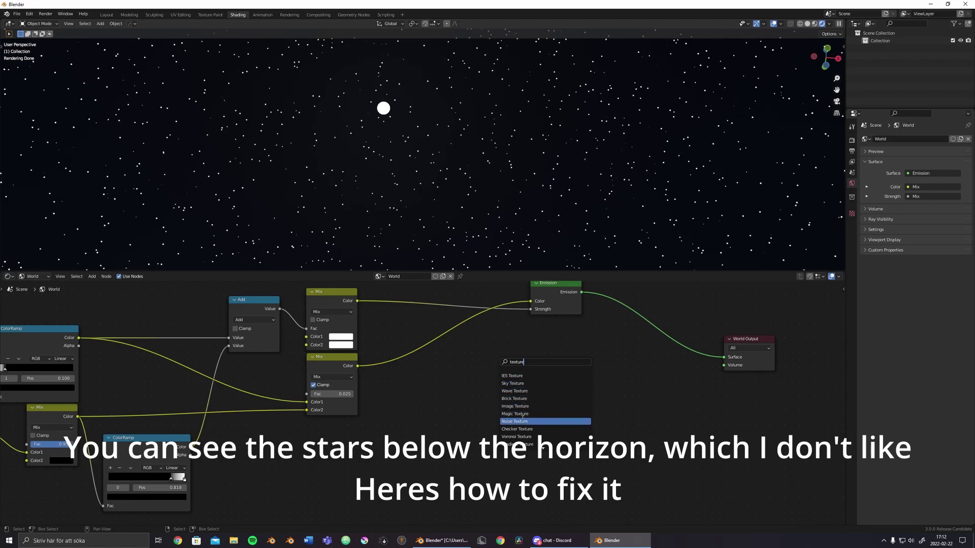
text( coor)
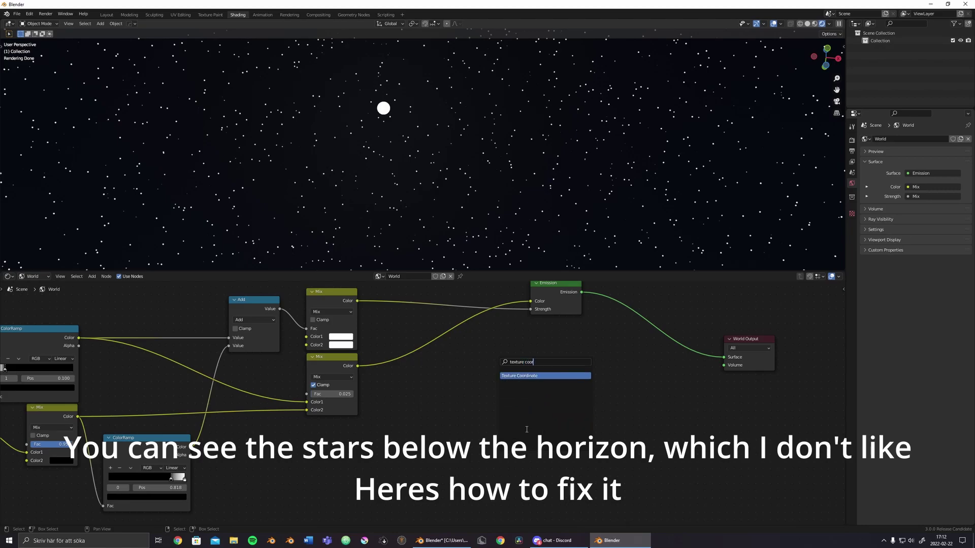
key(Return)
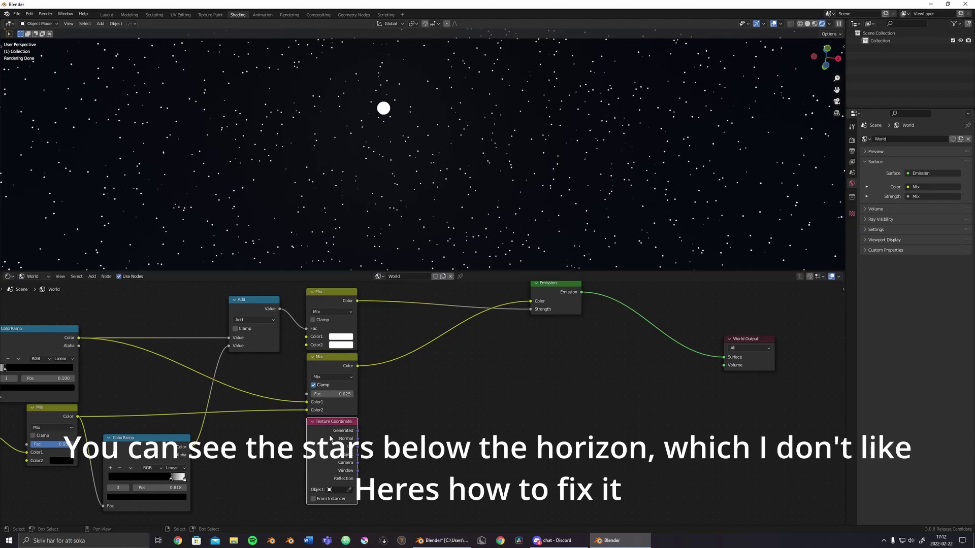
click(339, 426)
mouse_move(428, 153)
middle_down()
mouse_move(508, 209)
mouse_move(439, 241)
mouse_move(458, 267)
middle_up()
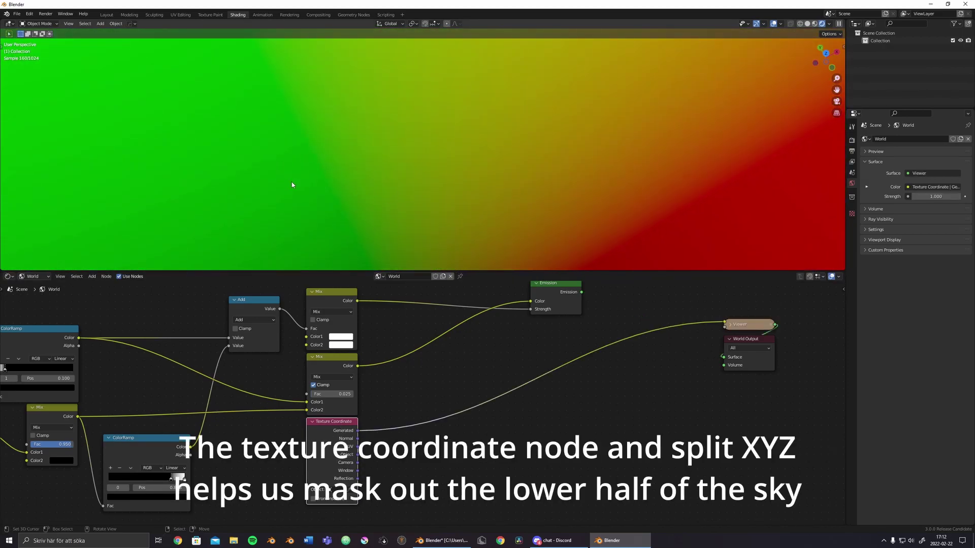
middle_drag(634, 196, 618, 126)
- Insert a Separate XYZ node and preview its X, Y, then Z components
key(shift+a)
text(sep)
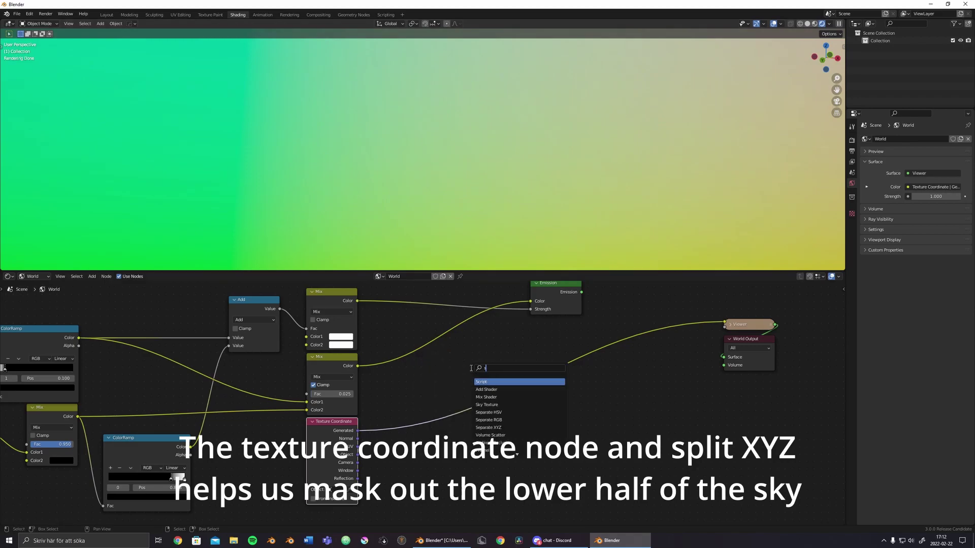
key(Down)
key(Down)
key(Return)
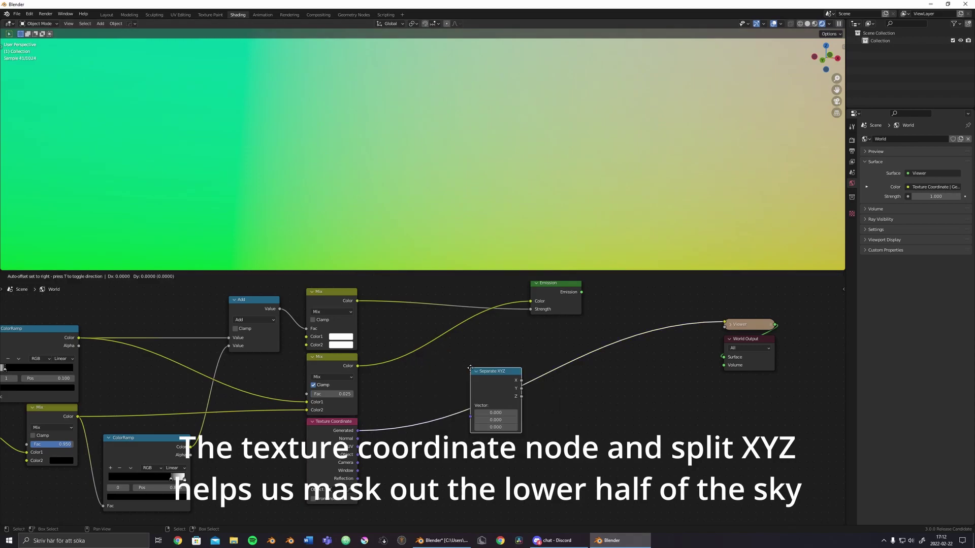
click(379, 421)
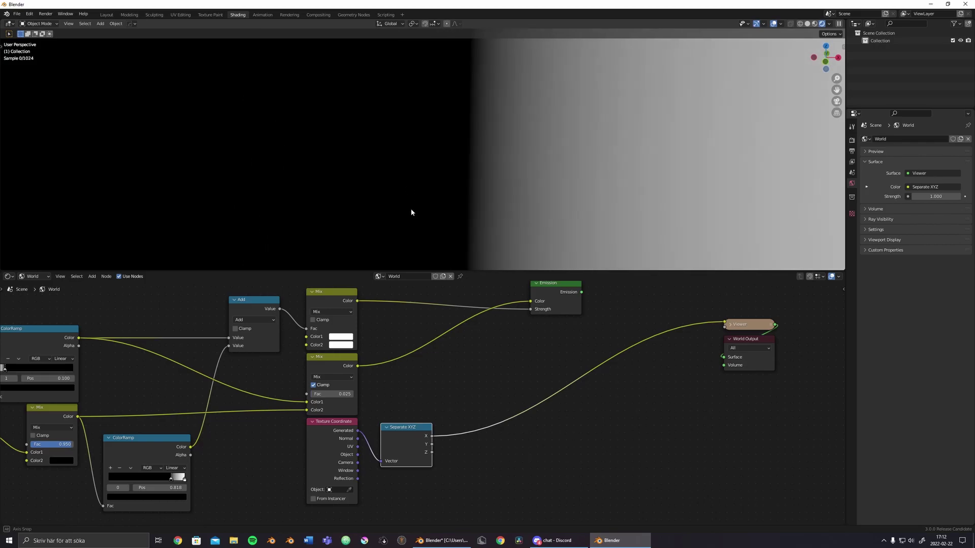
ctrl+shift+click(414, 437)
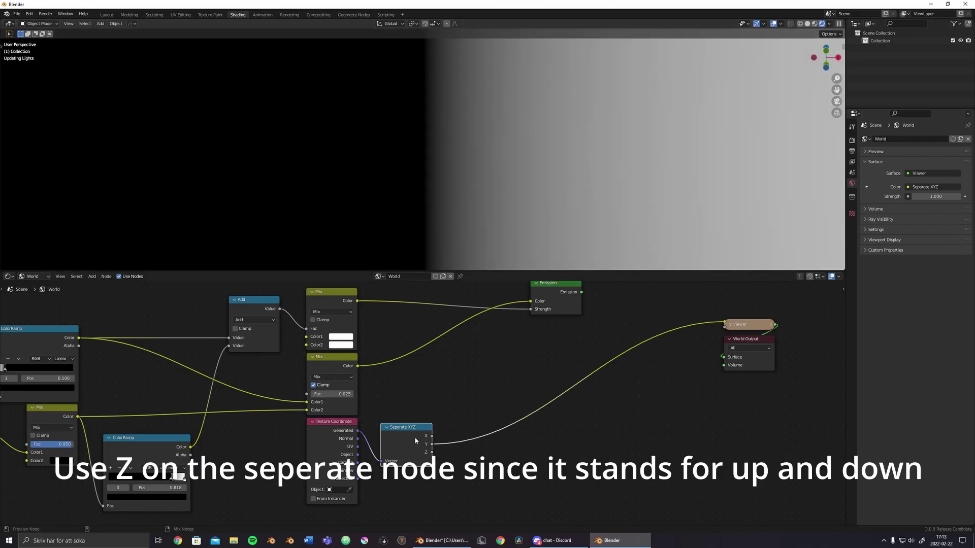
mouse_move(458, 222)
middle_down()
mouse_move(450, 158)
mouse_move(535, 195)
mouse_move(545, 254)
mouse_move(508, 228)
mouse_move(496, 186)
middle_up()
ctrl+shift+click(422, 436)
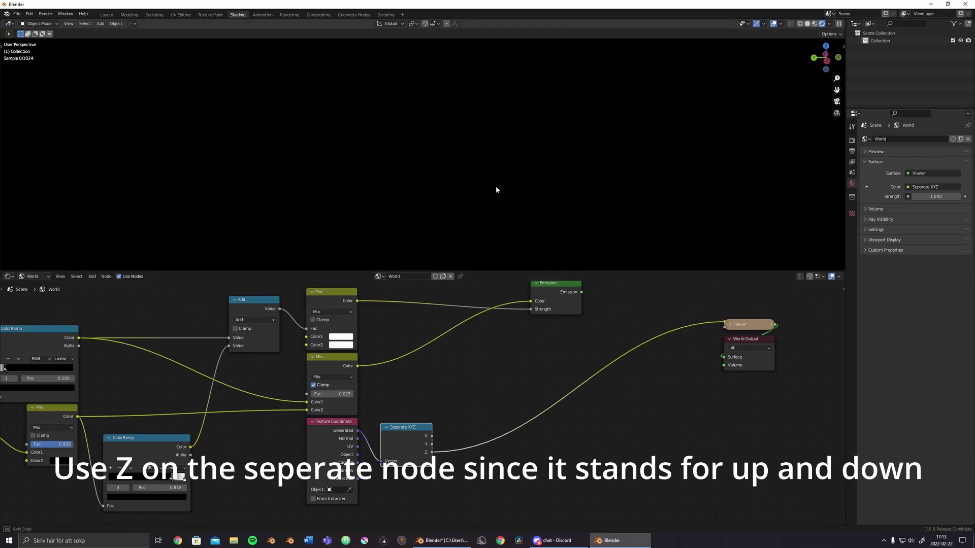
middle_drag(534, 142, 521, 258)
- Insert a ColorRamp after the Z output and move its white stop to position 0.045
key(shift+a)
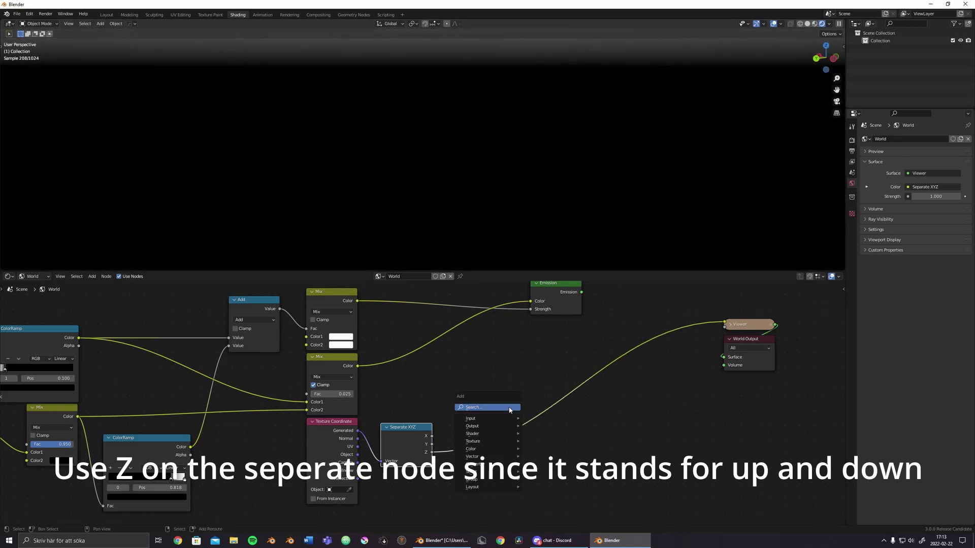
click(510, 407)
text(colorramp)
key(Return)
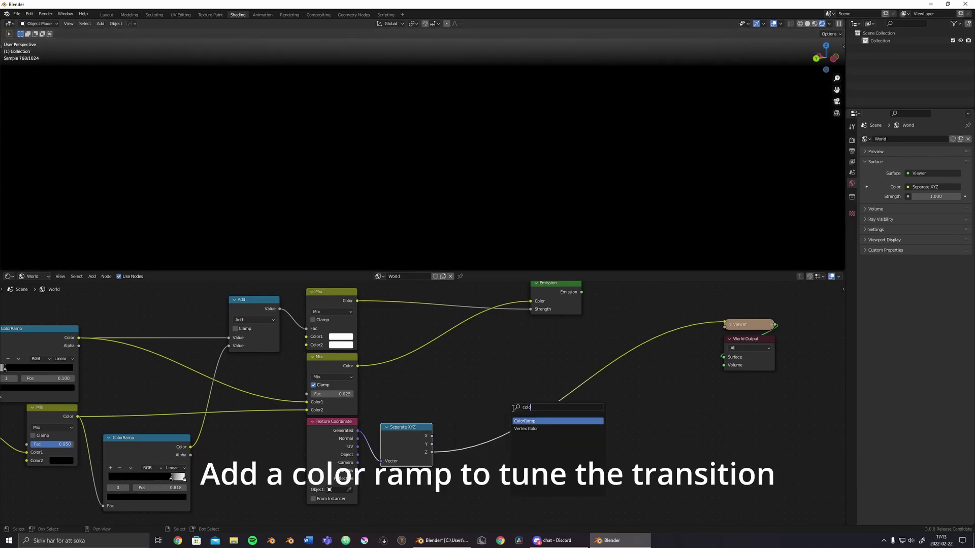
click(477, 420)
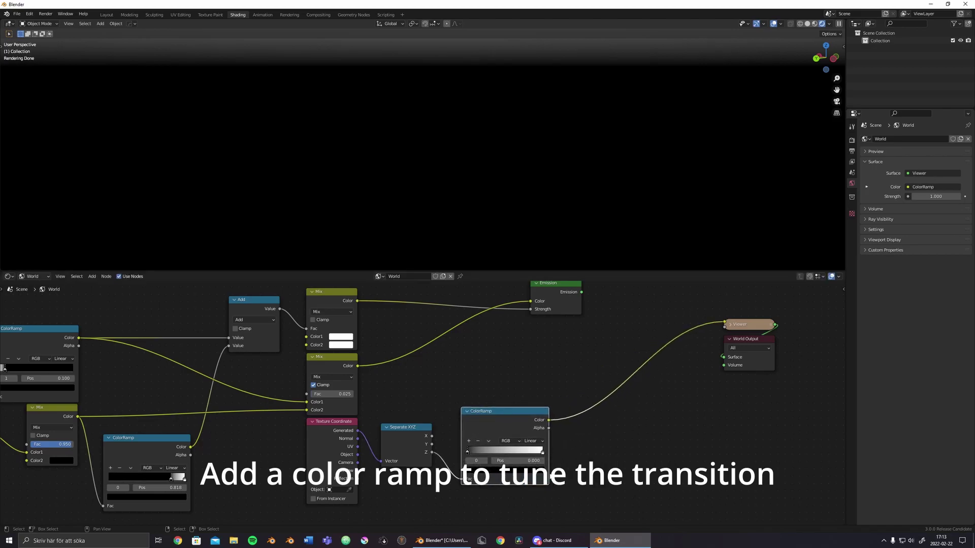
drag(542, 455, 468, 451)
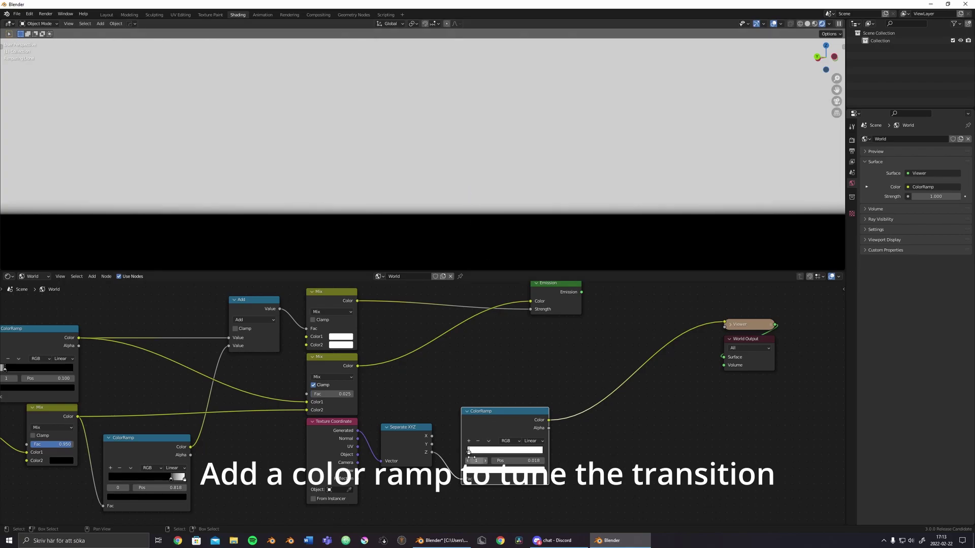
drag(476, 456, 474, 456)
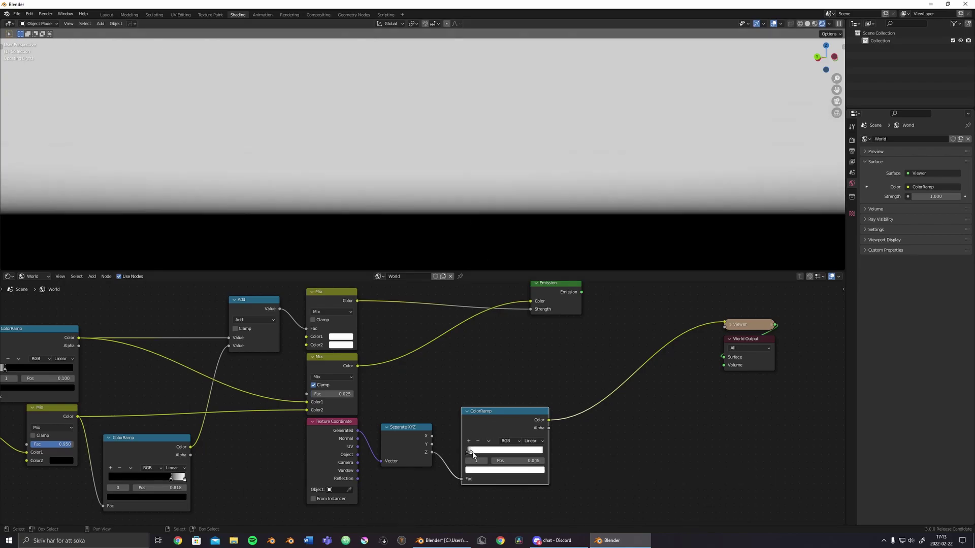
middle_drag(621, 382, 547, 369)
key(shift+a)
- Add a MixRGB node after the ColorRamp, with the star sky Mix feeding its Color2
text(mix)
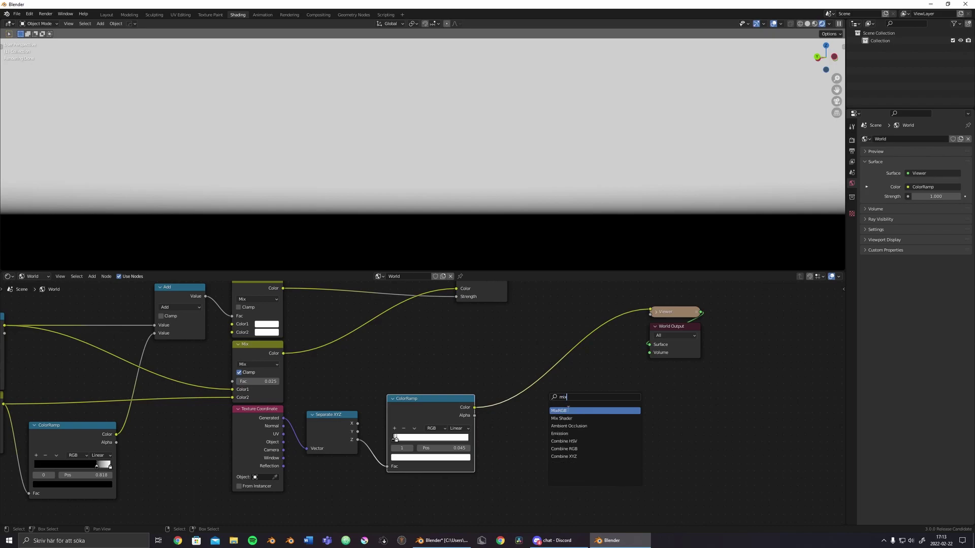
key(Return)
click(576, 380)
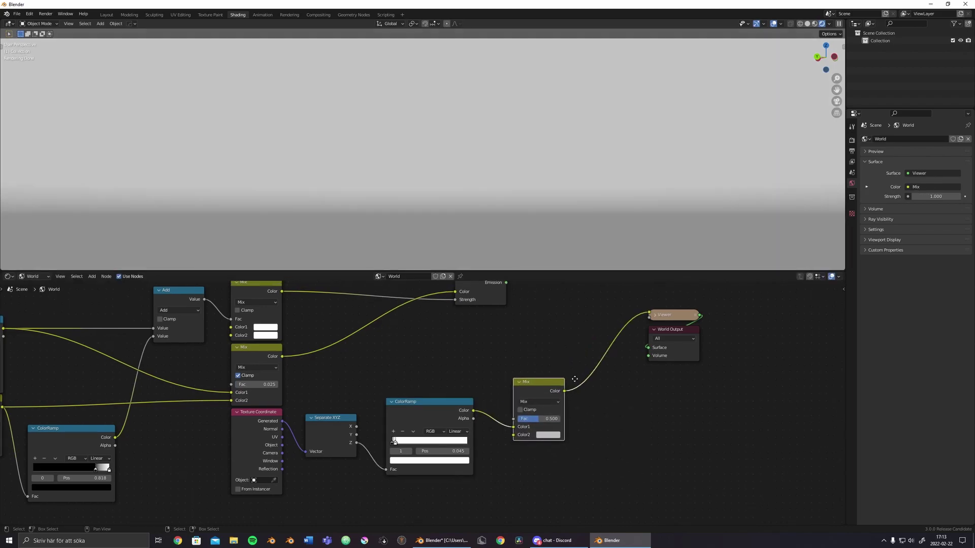
middle_drag(575, 381, 570, 398)
drag(535, 402, 538, 344)
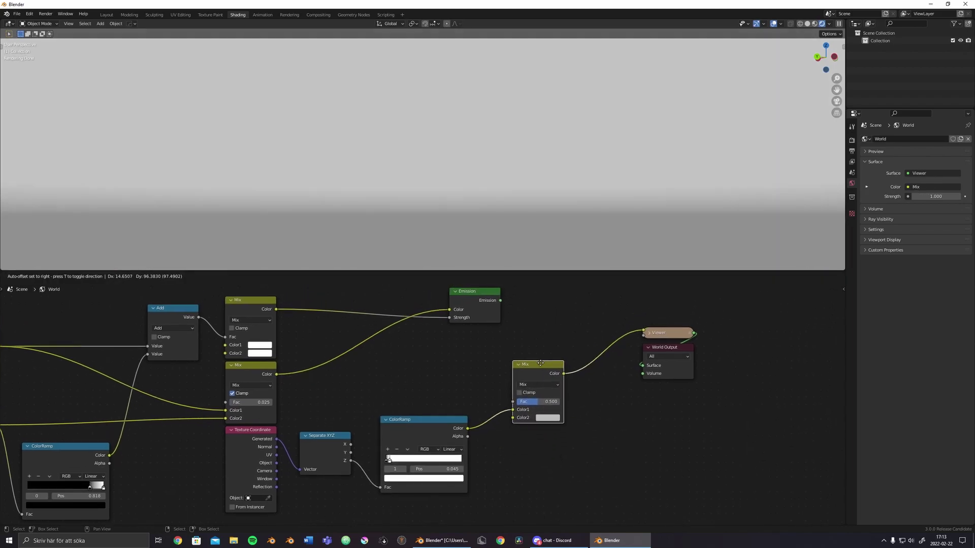
drag(276, 374, 509, 396)
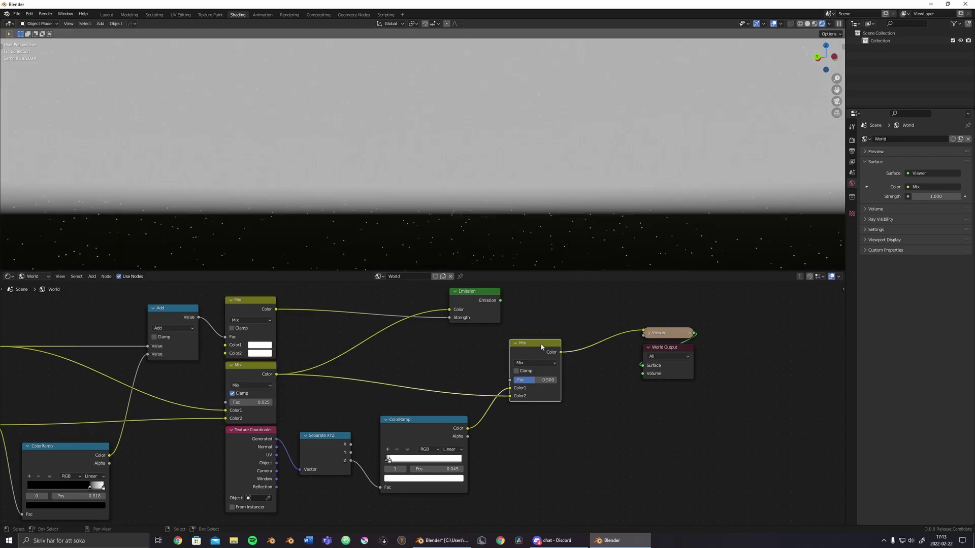
drag(540, 345, 544, 325)
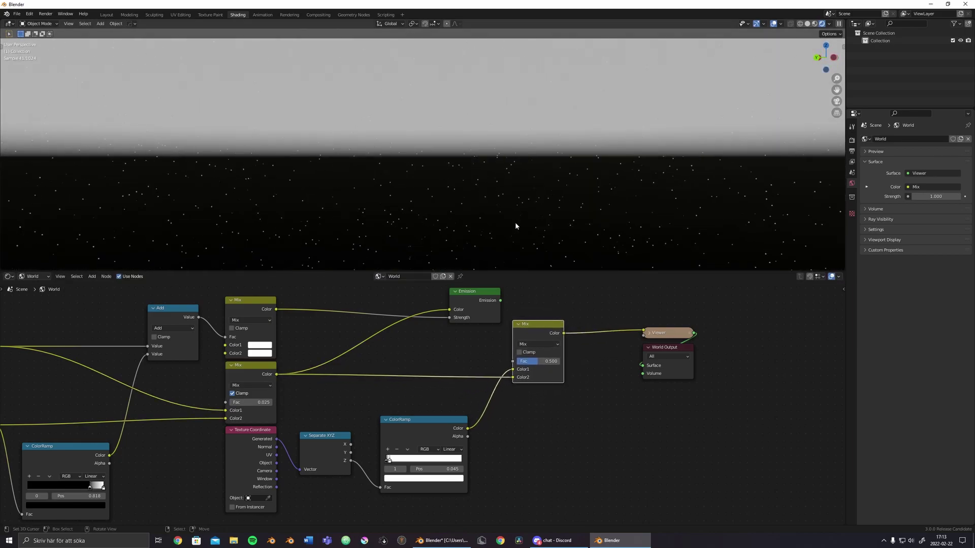
- Route the new Mix into Emission Color, drive its factor by the ColorRamp, and set Color1 black
middle_drag(501, 308, 483, 331)
drag(460, 316, 591, 308)
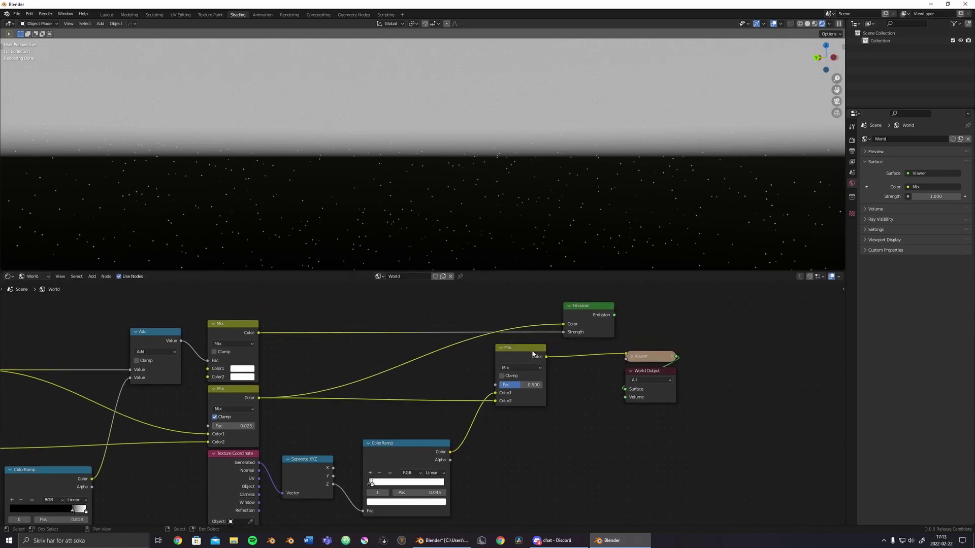
drag(546, 357, 564, 324)
ctrl+shift+click(592, 317)
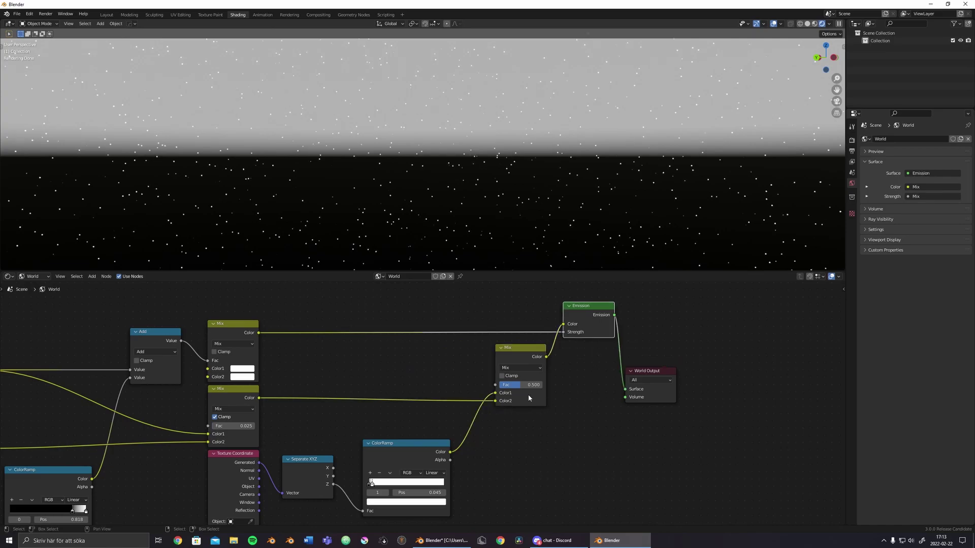
drag(495, 394, 495, 385)
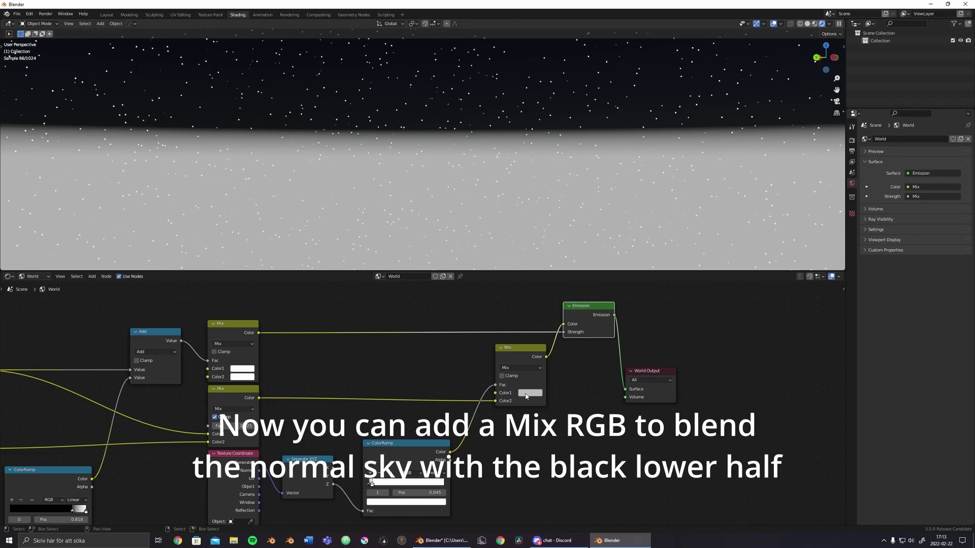
click(526, 393)
drag(581, 319, 581, 345)
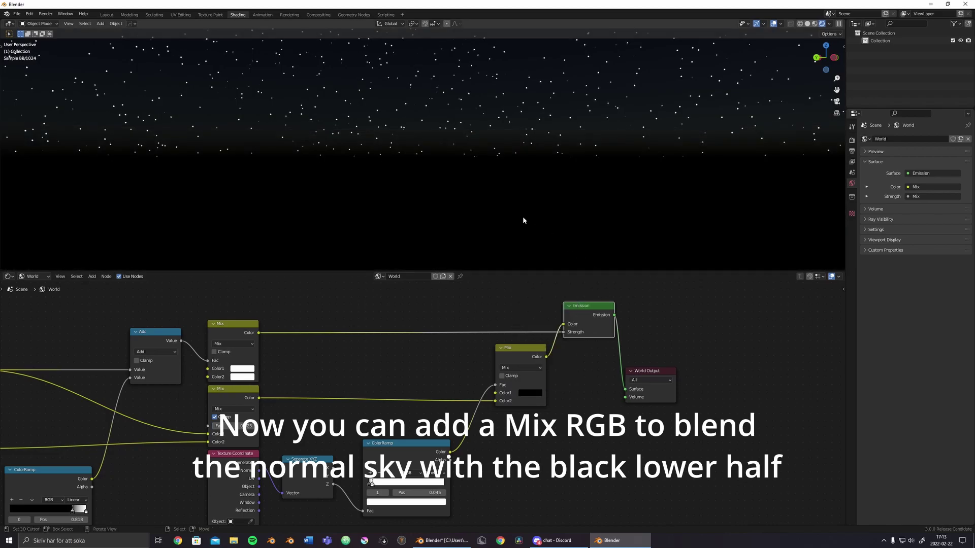
mouse_move(541, 222)
middle_down()
mouse_move(568, 157)
mouse_move(427, 160)
mouse_move(401, 178)
middle_up()
middle_drag(163, 436, 490, 388)
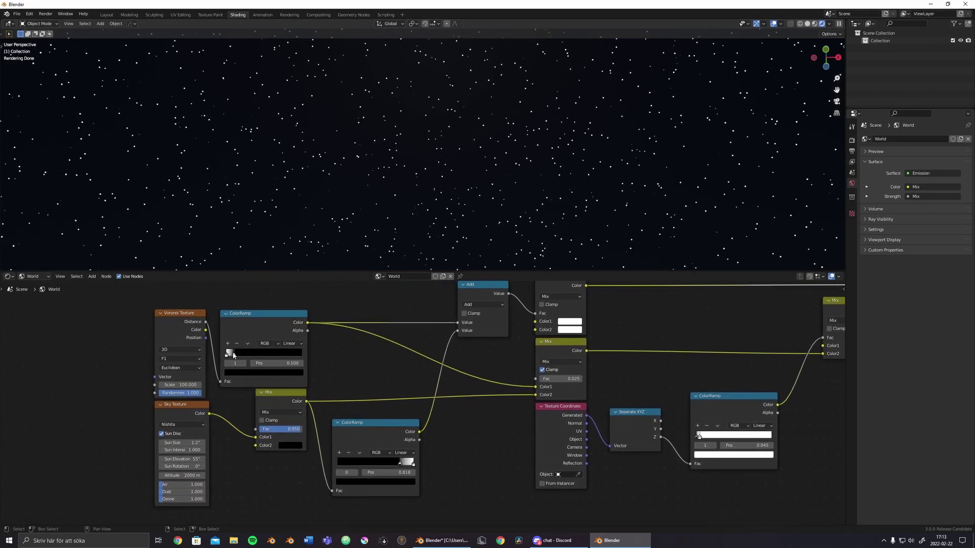
mouse_move(434, 197)
middle_down()
mouse_move(478, 185)
mouse_move(437, 163)
mouse_move(437, 200)
mouse_move(568, 157)
mouse_move(772, 159)
mouse_move(790, 208)
middle_up()
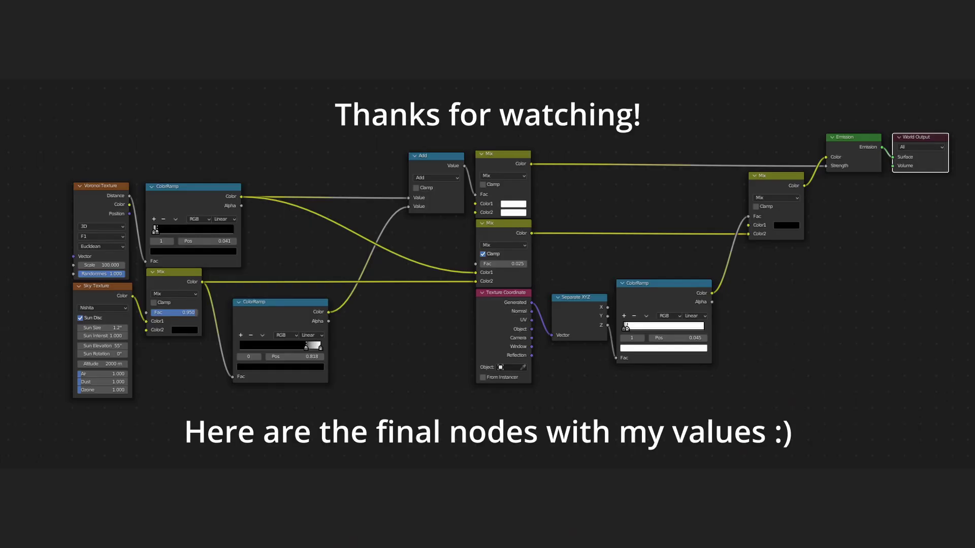